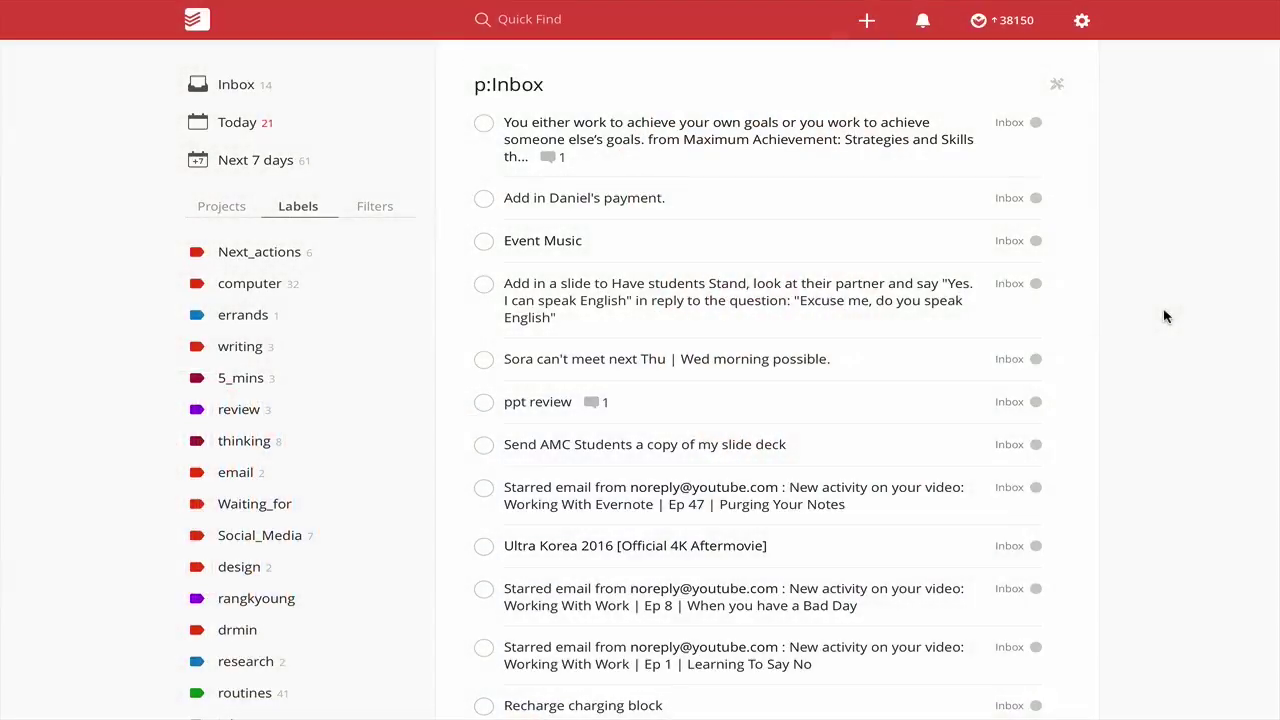
- Open the Todoist Inbox project and scroll through its tasks, including those from starred emails
scroll(1164, 371, down, 1)
scroll(1164, 371, up, 2)
scroll(1164, 371, down, 1)
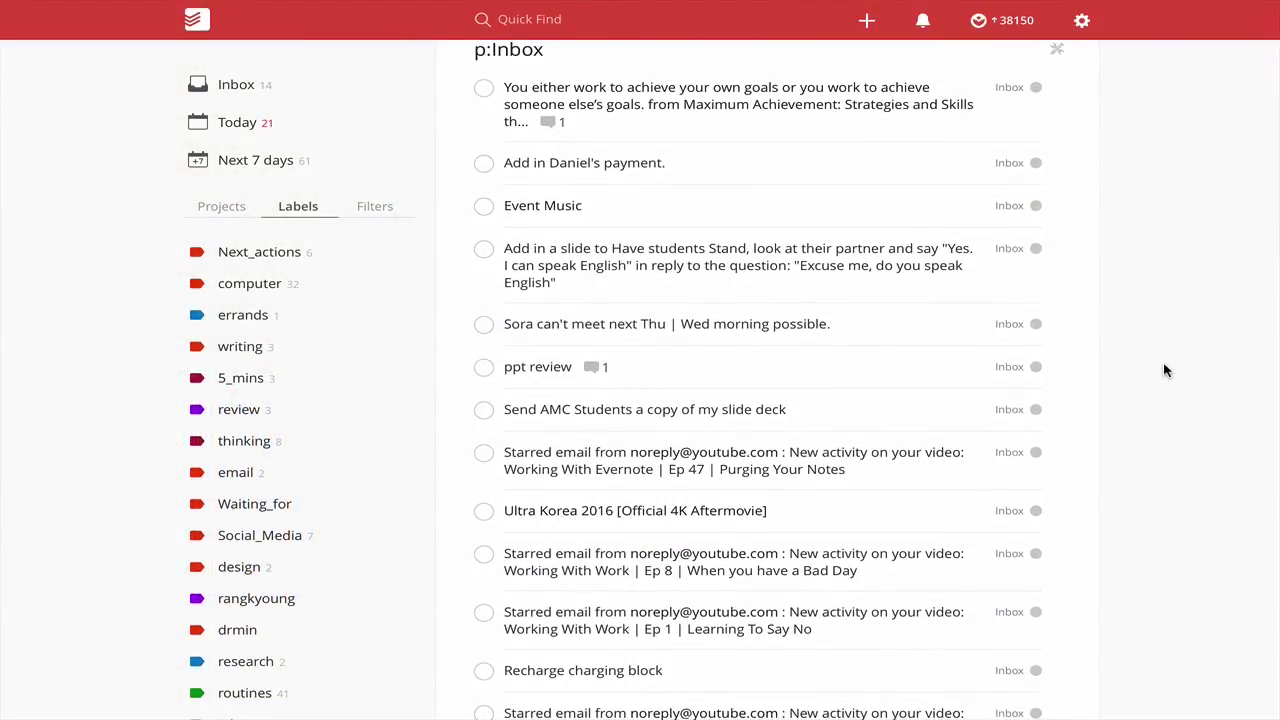
scroll(1164, 371, down, 12)
scroll(1164, 371, up, 13)
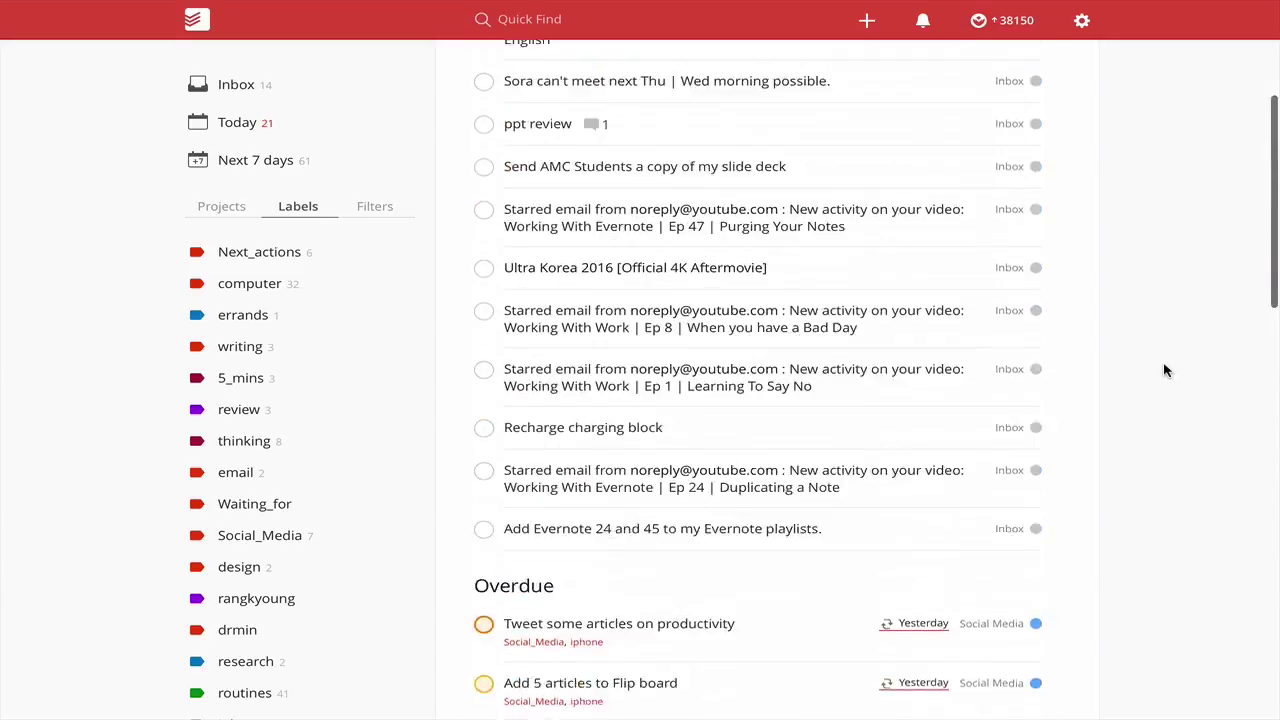
click(236, 84)
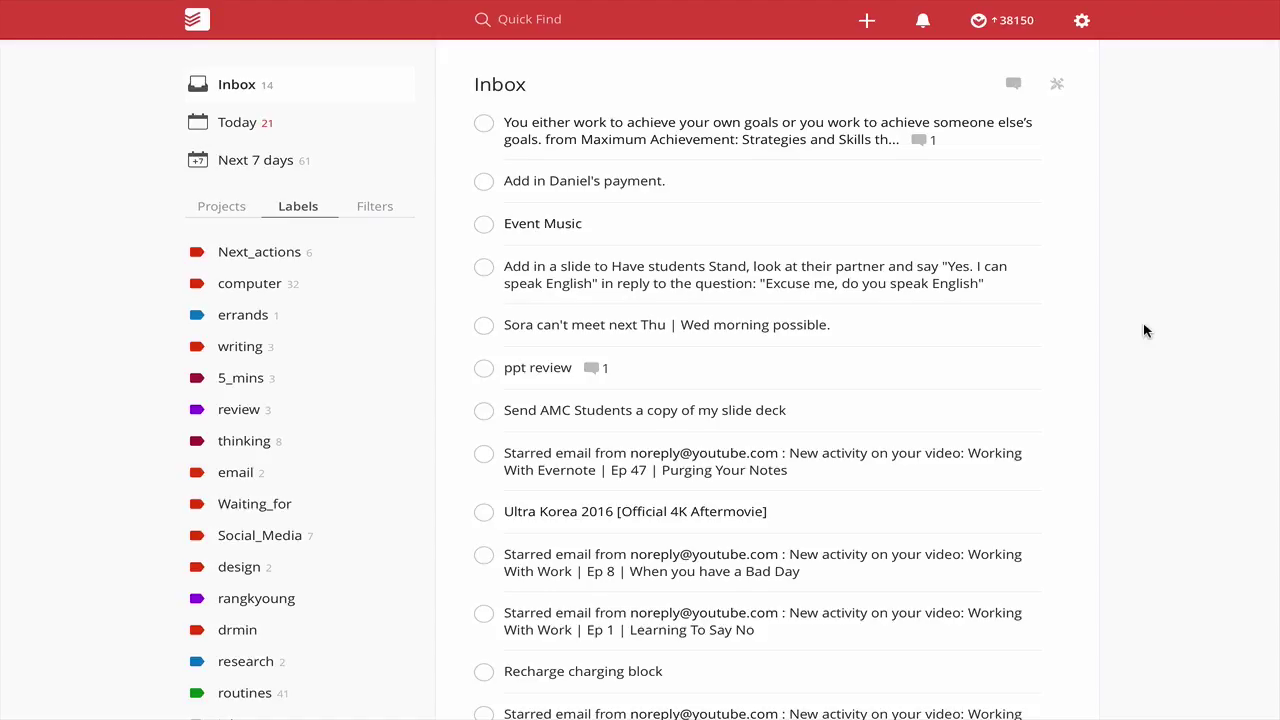
scroll(1146, 331, down, 5)
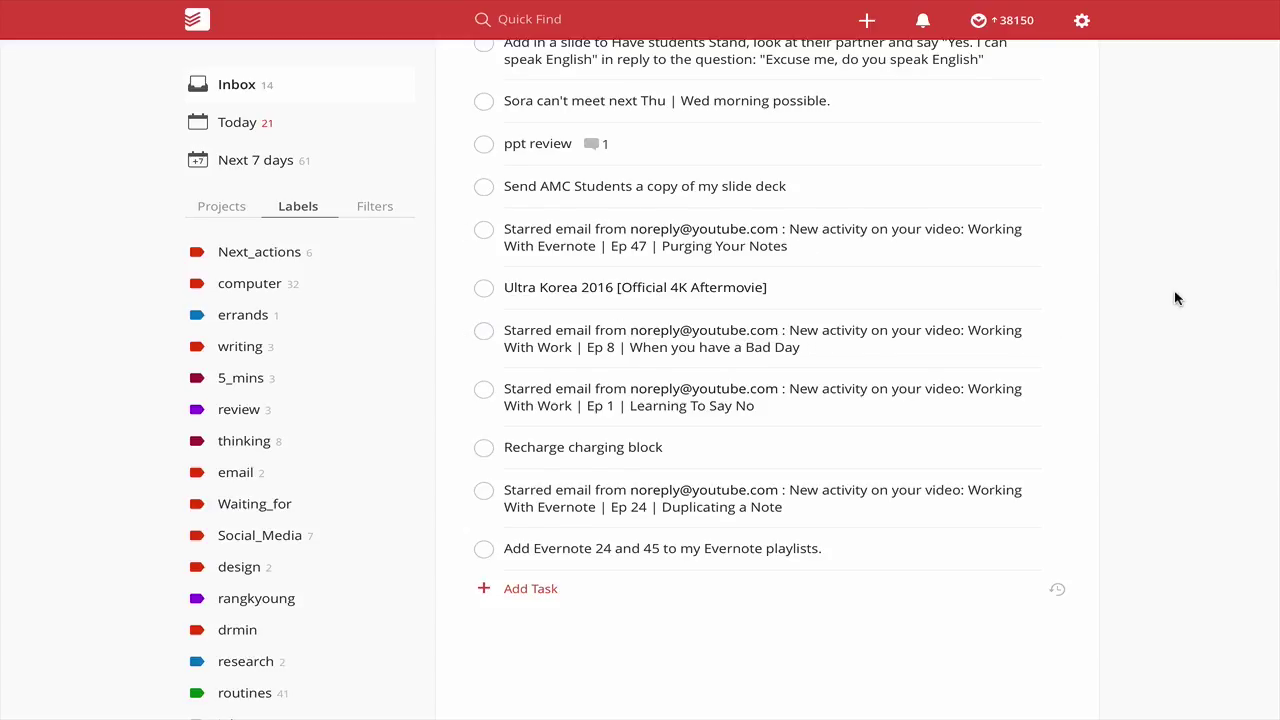
scroll(1173, 295, up, 3)
scroll(1174, 294, down, 3)
key(ctrl+Right)
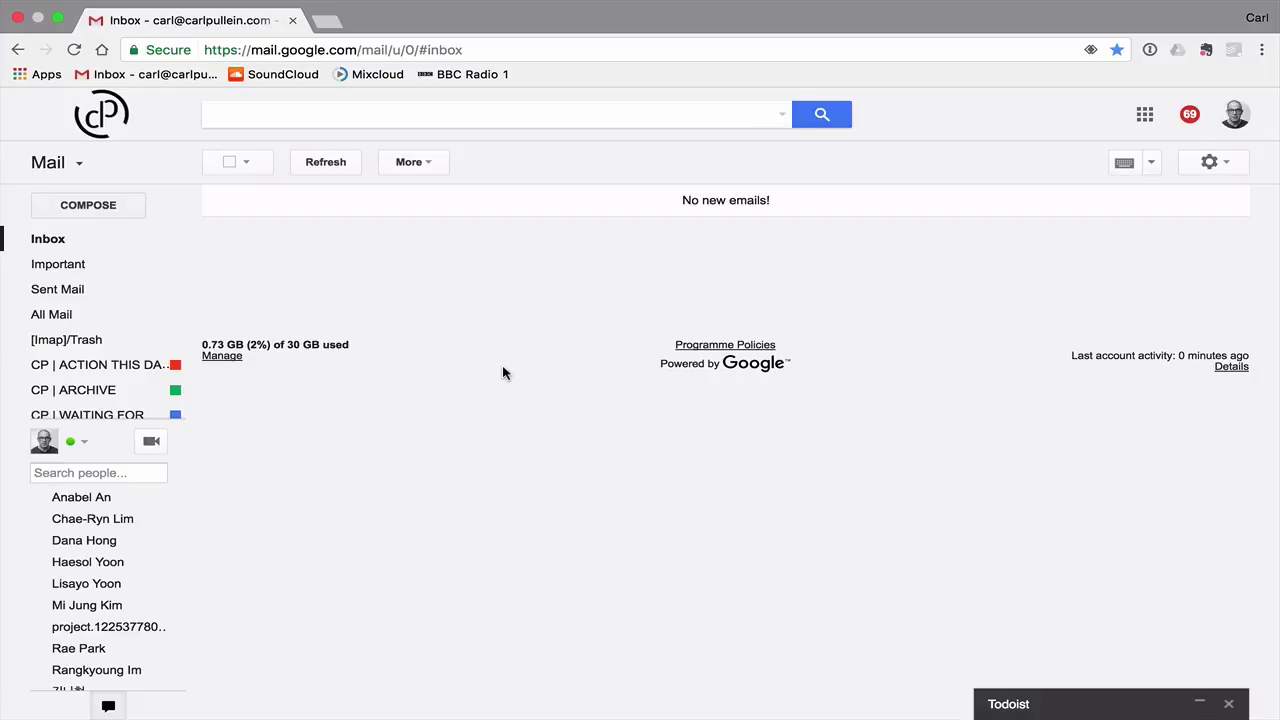
- Open Gmail's Filters and Blocked Addresses settings to list the four existing filters
click(1224, 168)
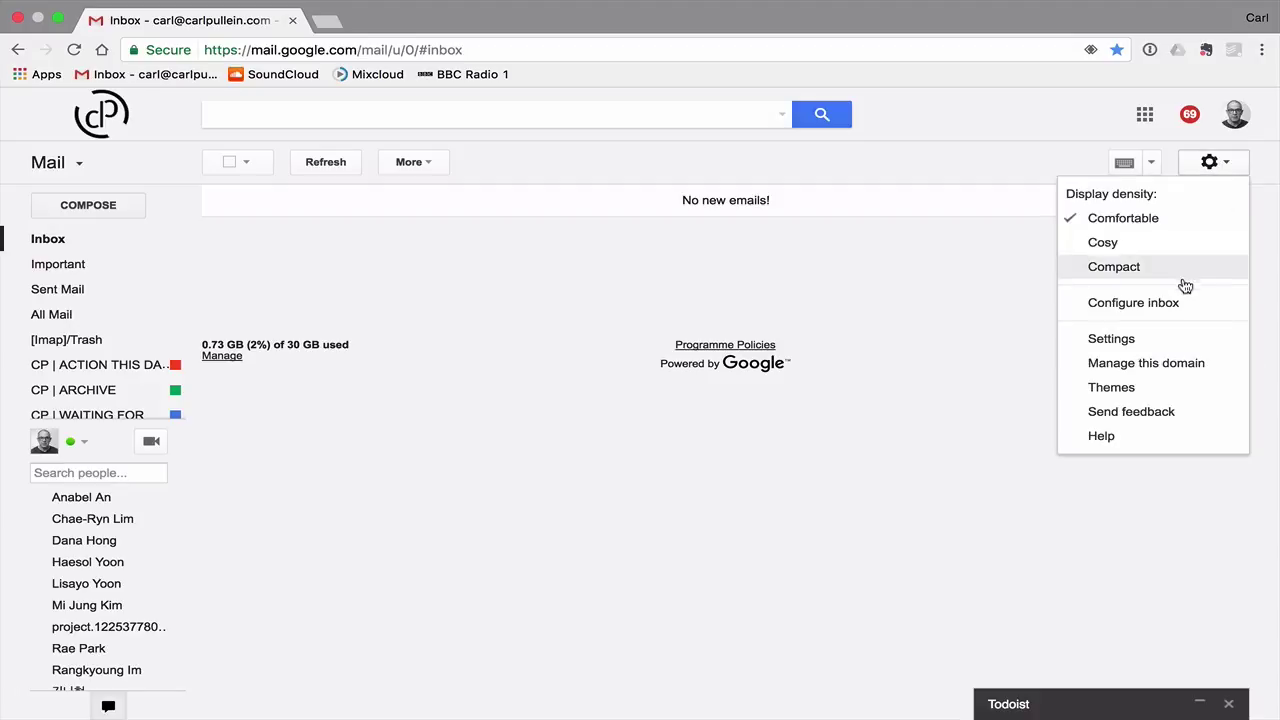
click(1112, 339)
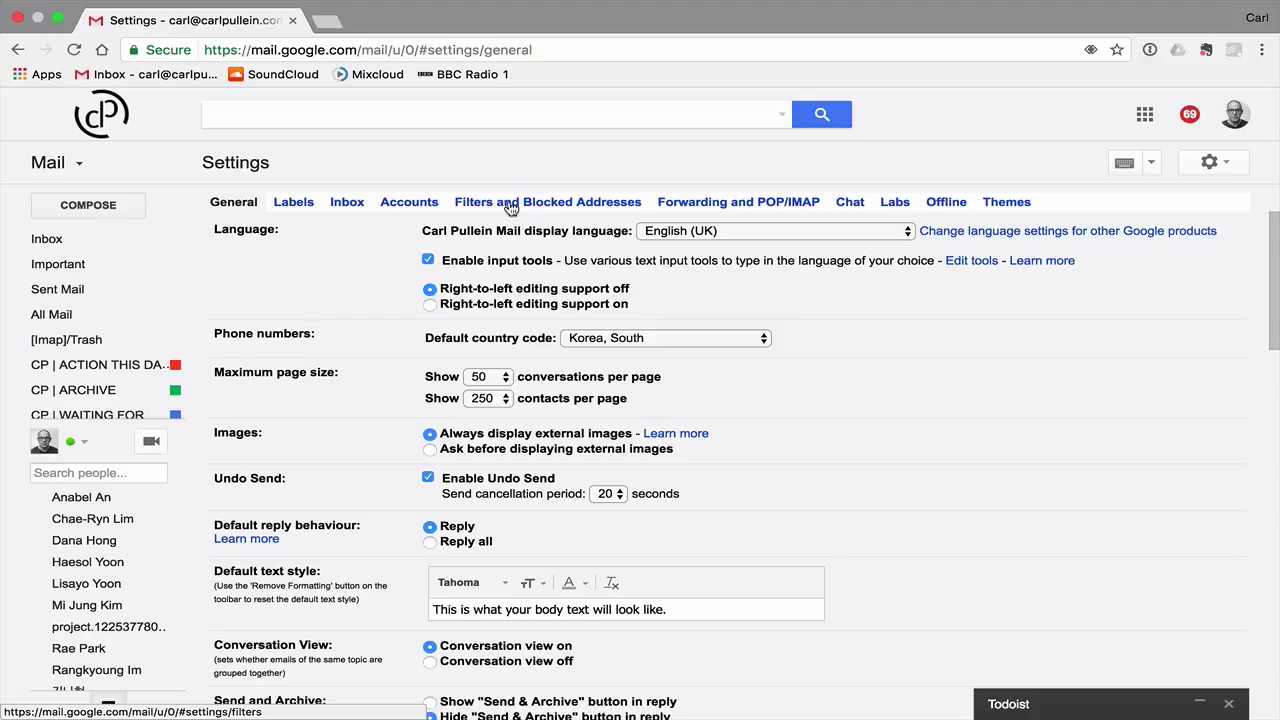
click(550, 202)
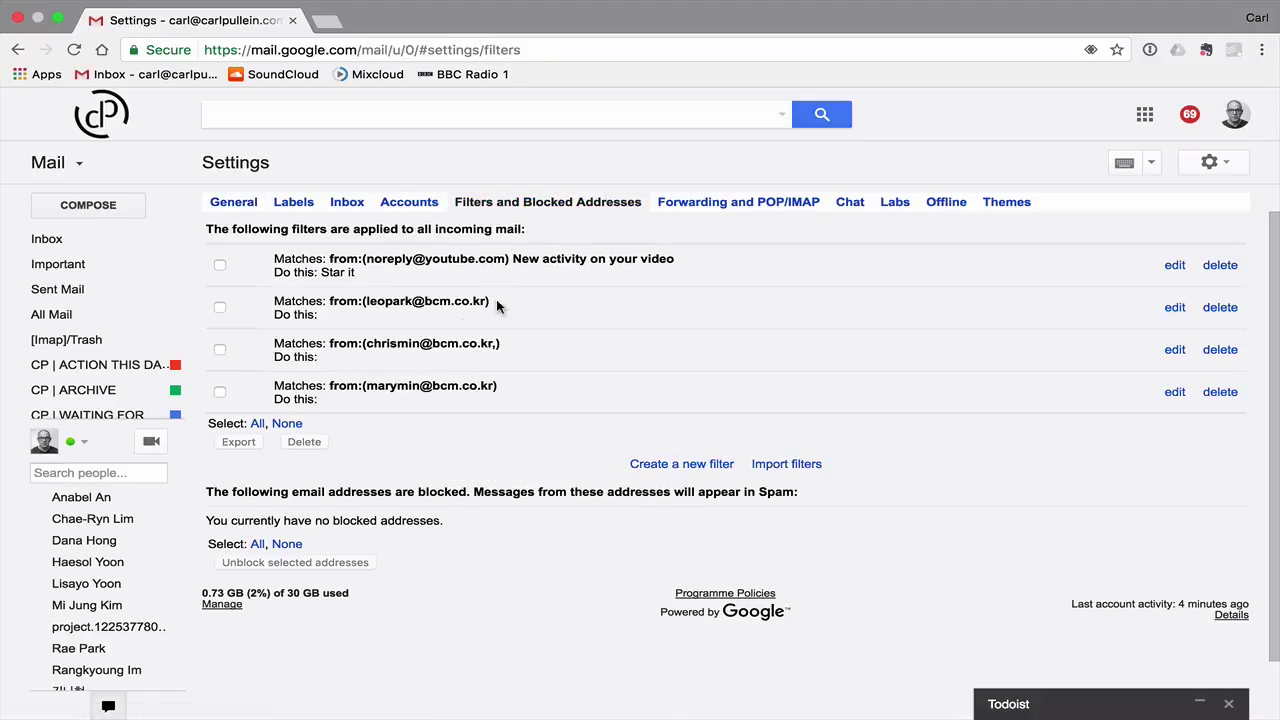
- Draft a filter with Star it for the chosen sender's address, then close it uncreated
click(680, 466)
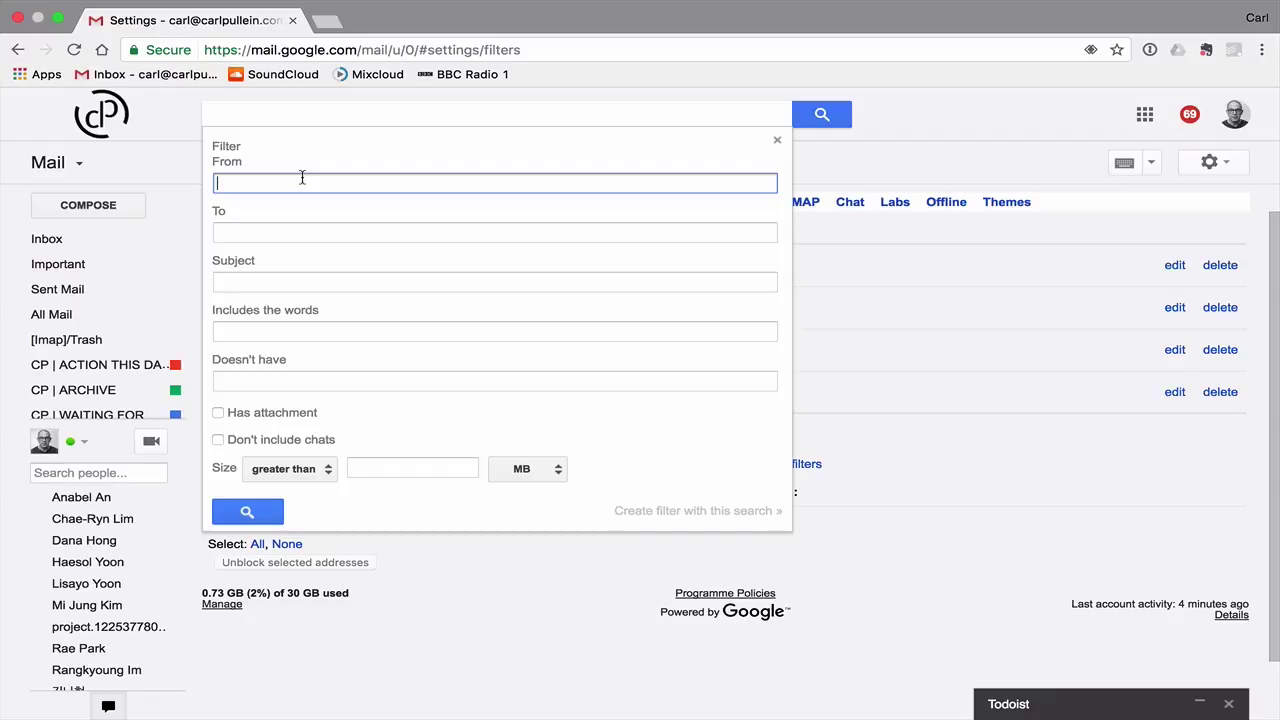
text(carl)
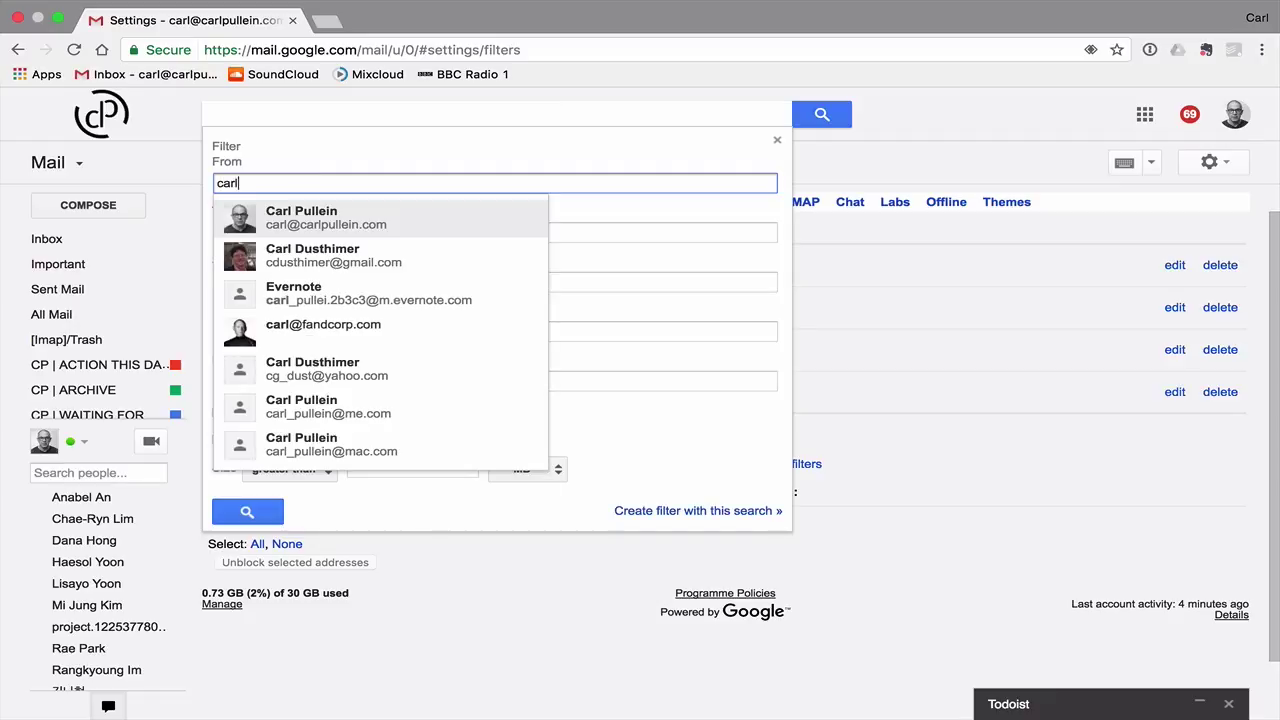
click(306, 324)
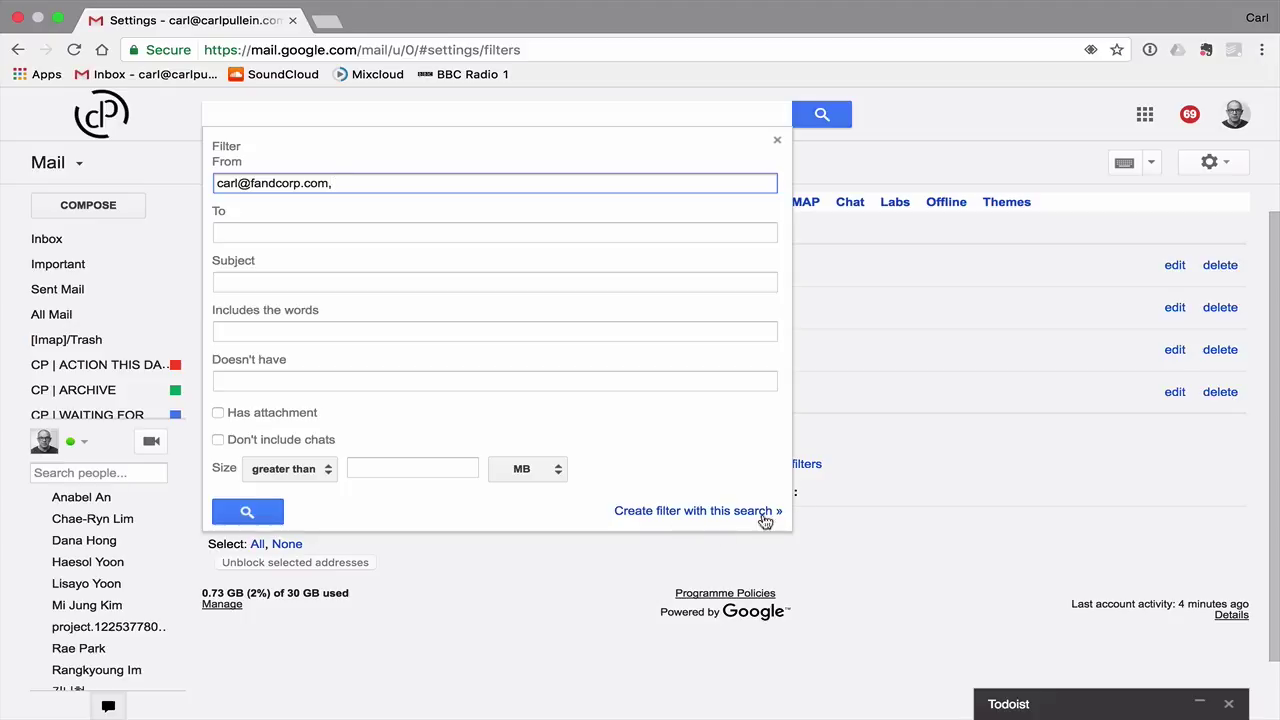
click(707, 511)
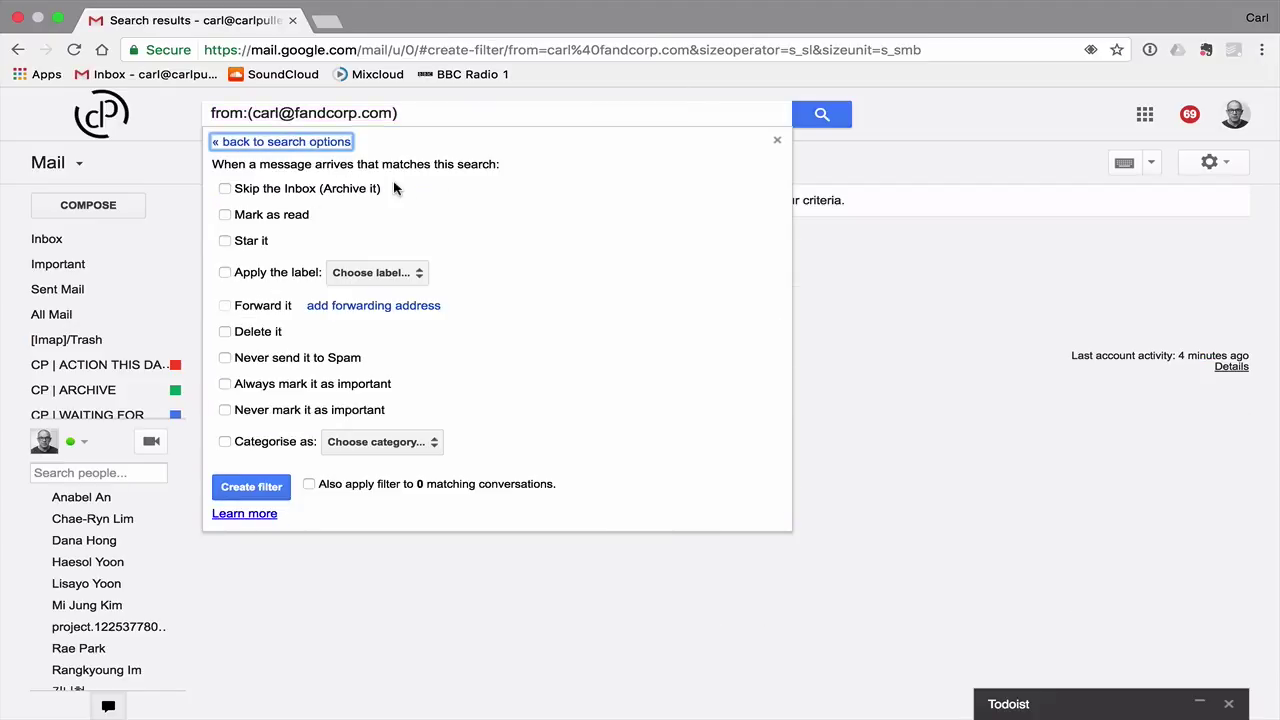
click(225, 241)
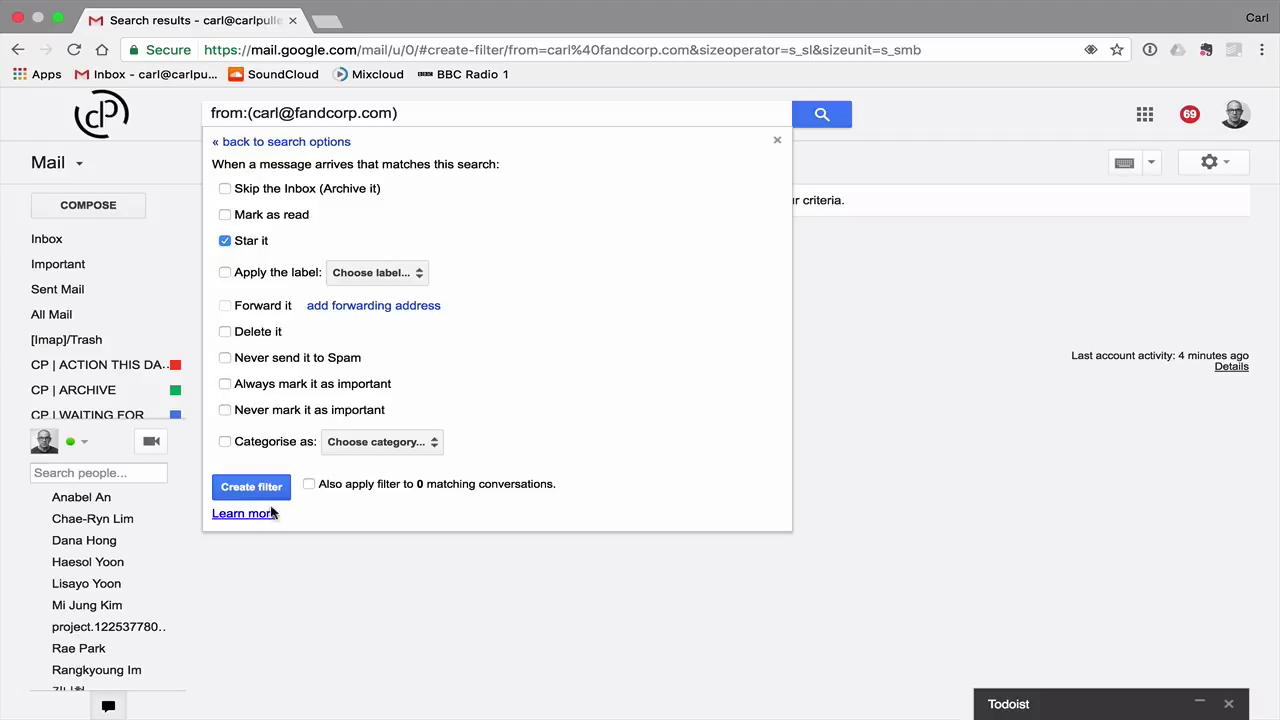
click(777, 145)
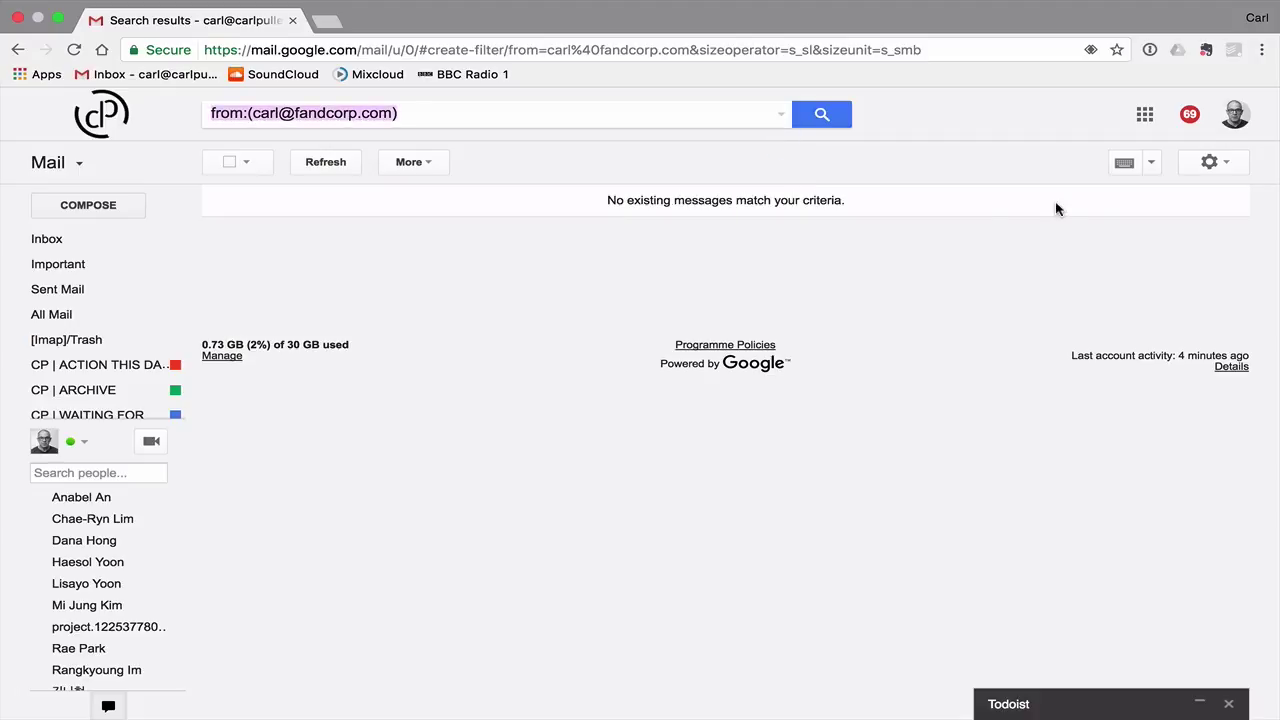
- Return to Gmail's Filters and Blocked Addresses settings
click(1230, 168)
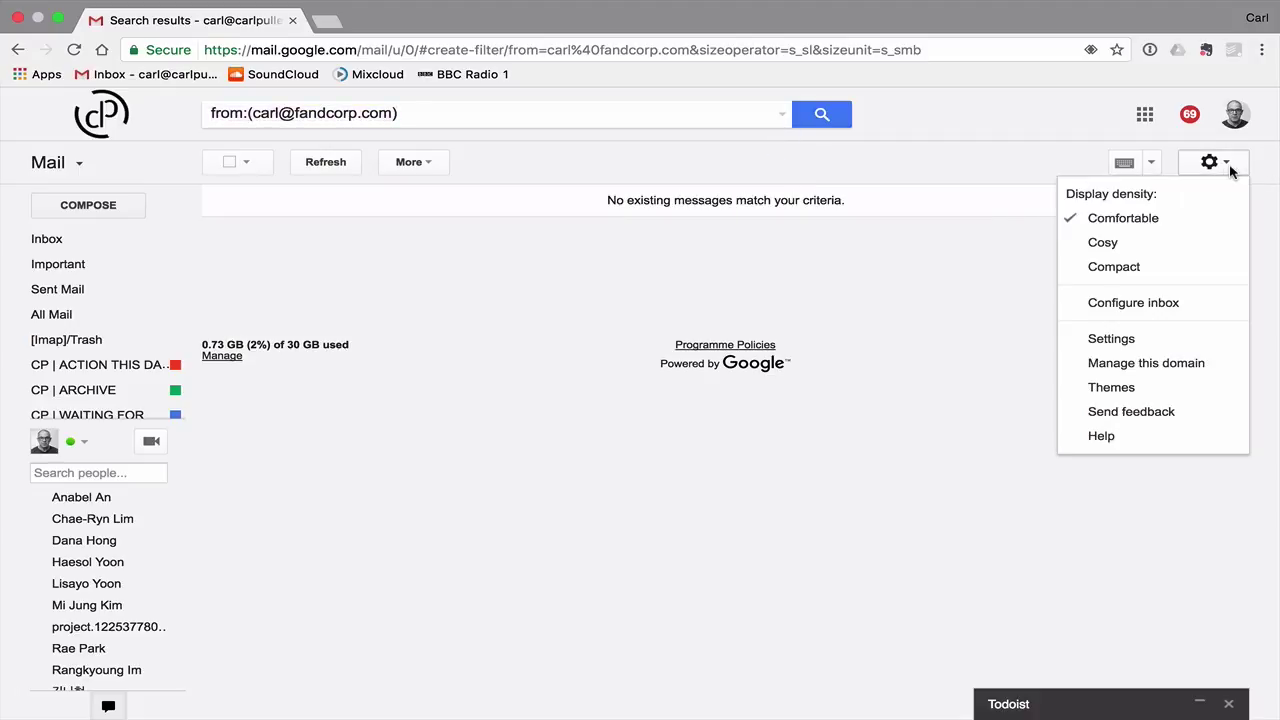
click(1121, 340)
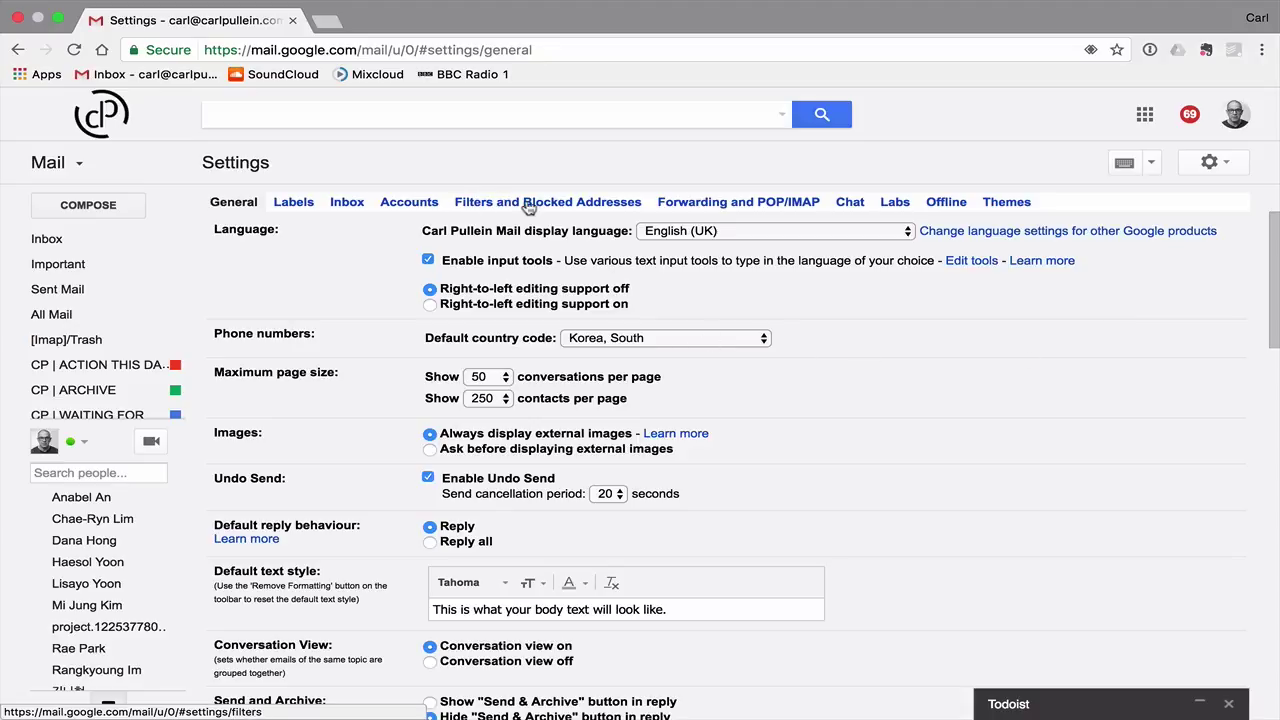
click(530, 204)
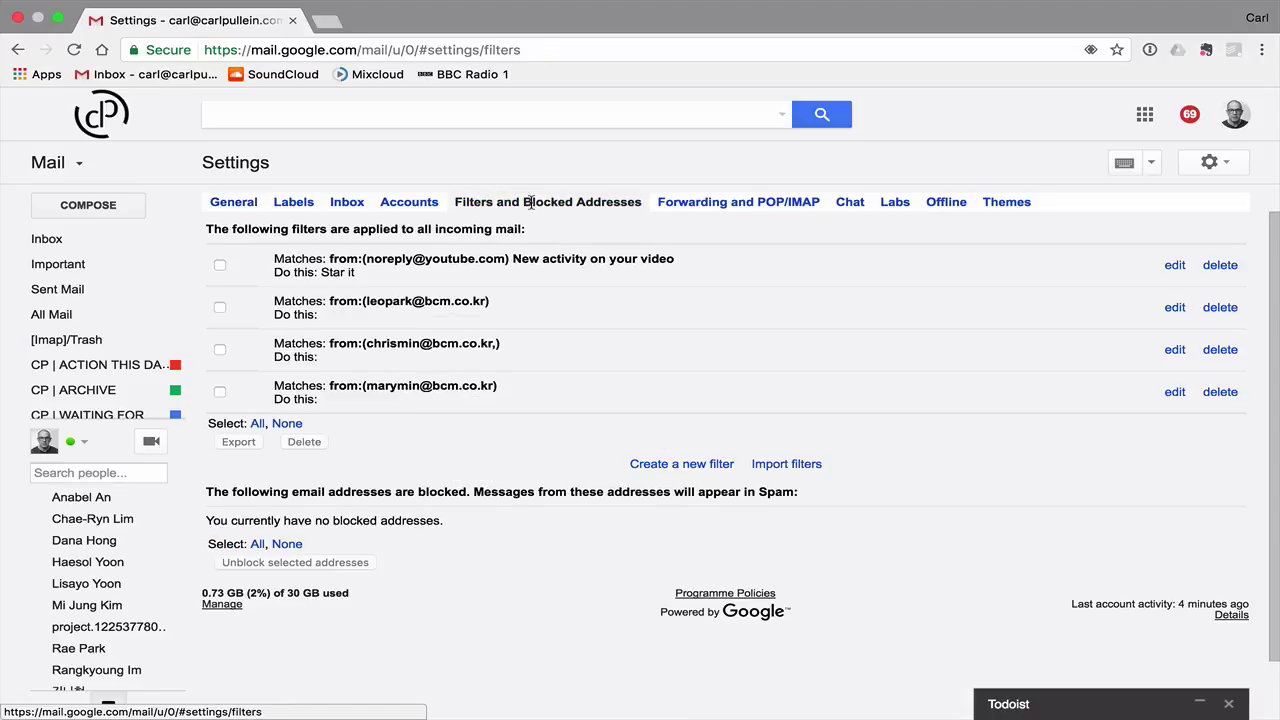
- Build a filter for the chosen sender's address with Star it ticked, then open a new tab
click(672, 464)
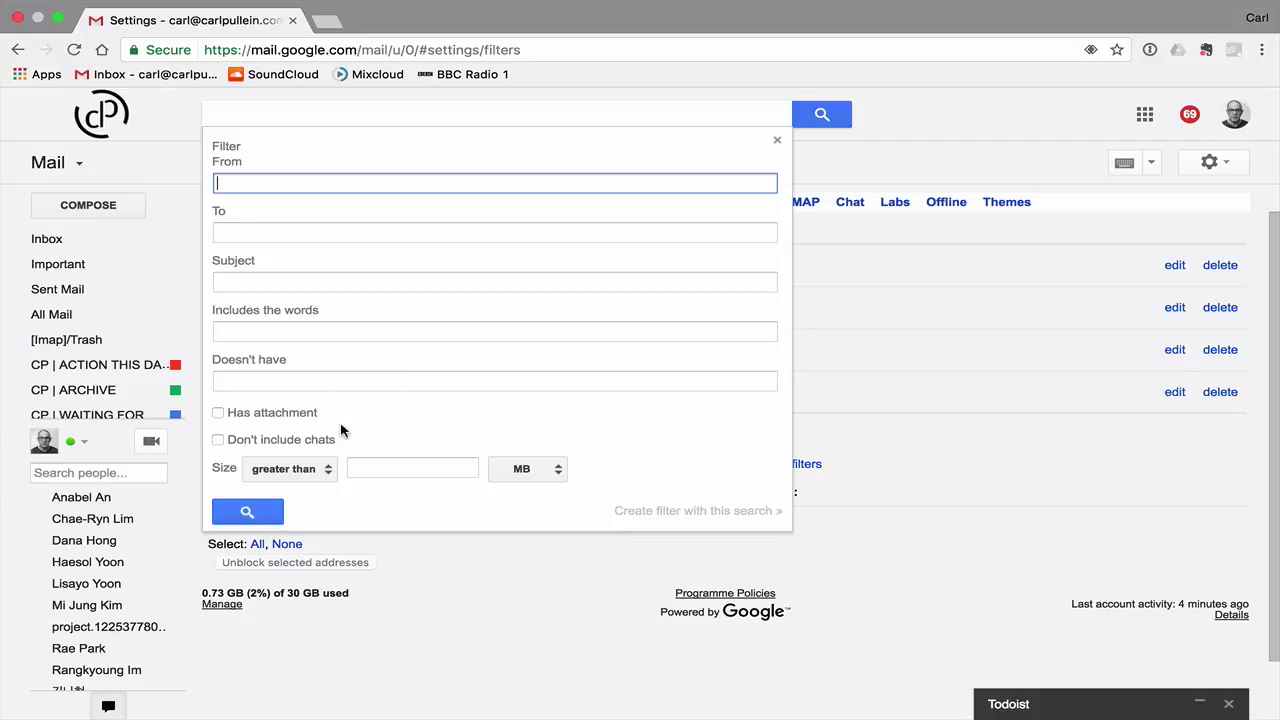
text(car)
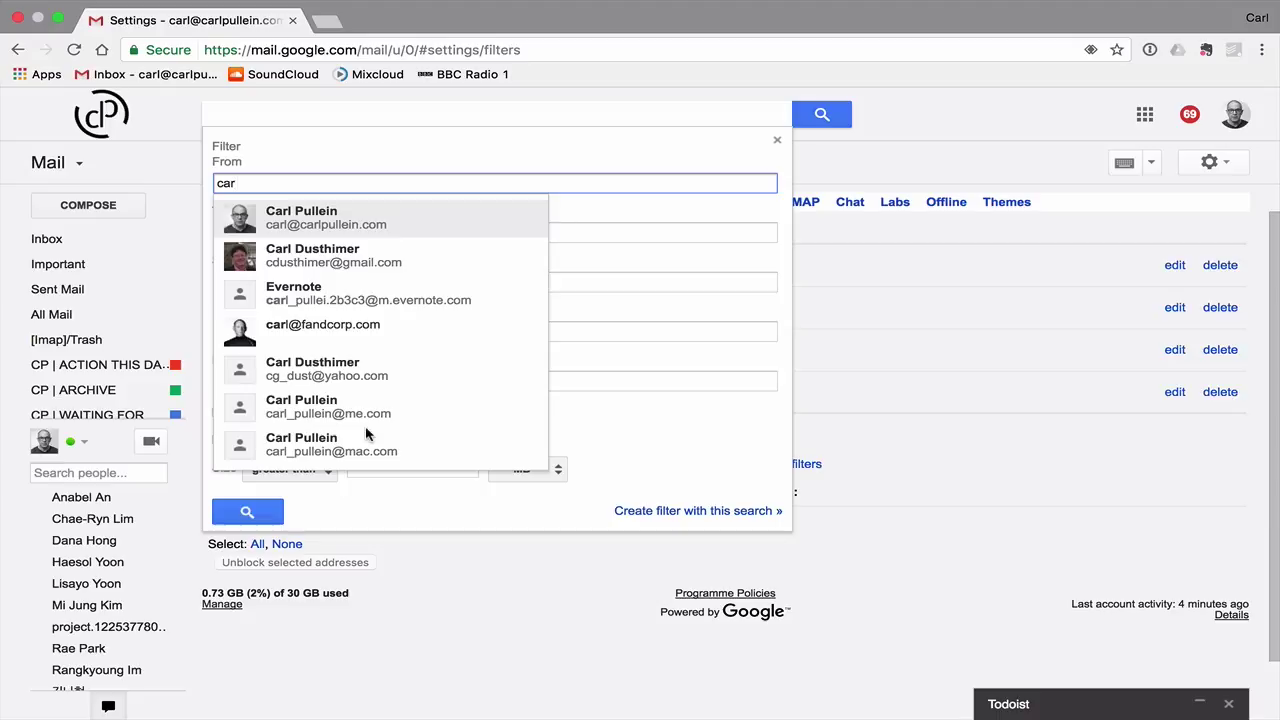
click(308, 332)
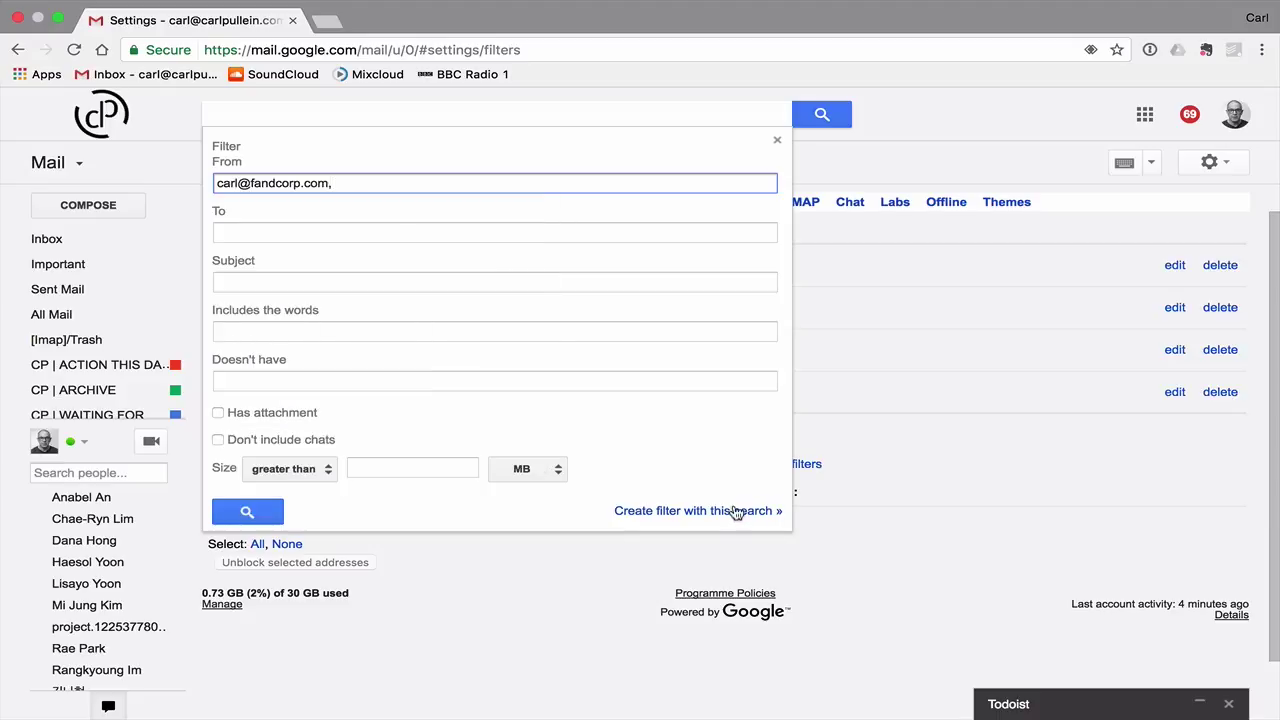
click(698, 516)
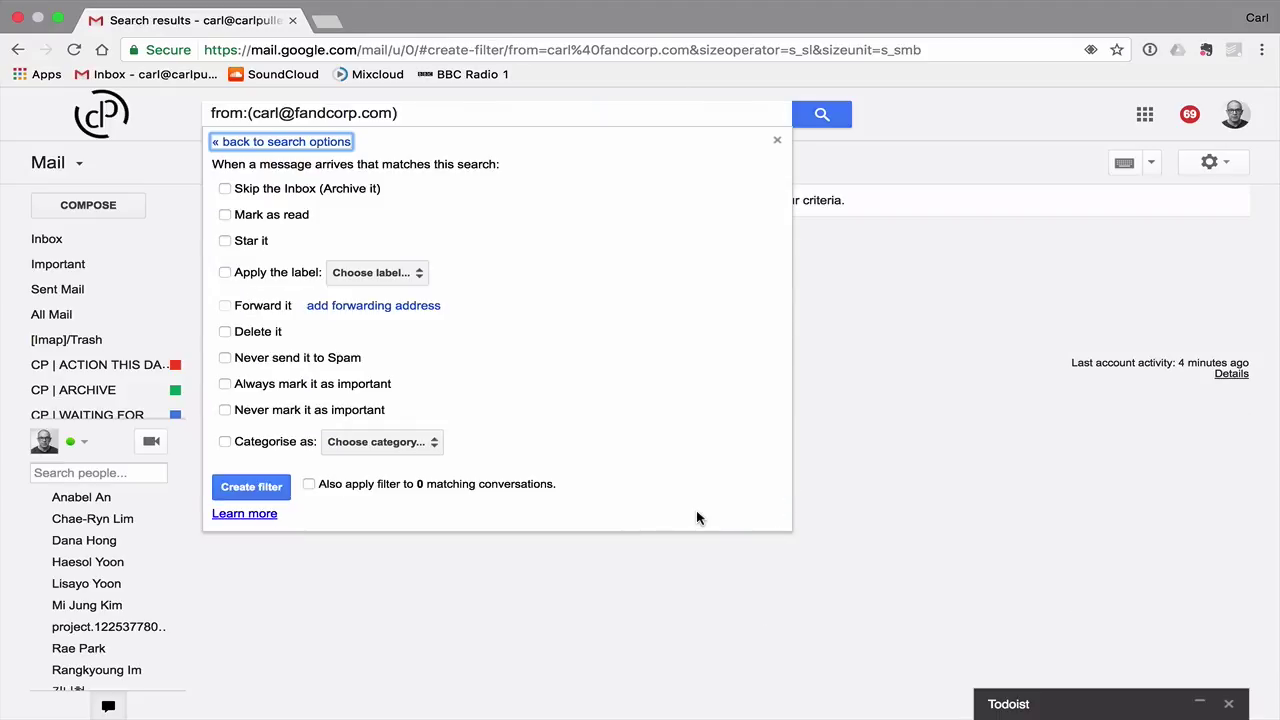
click(225, 242)
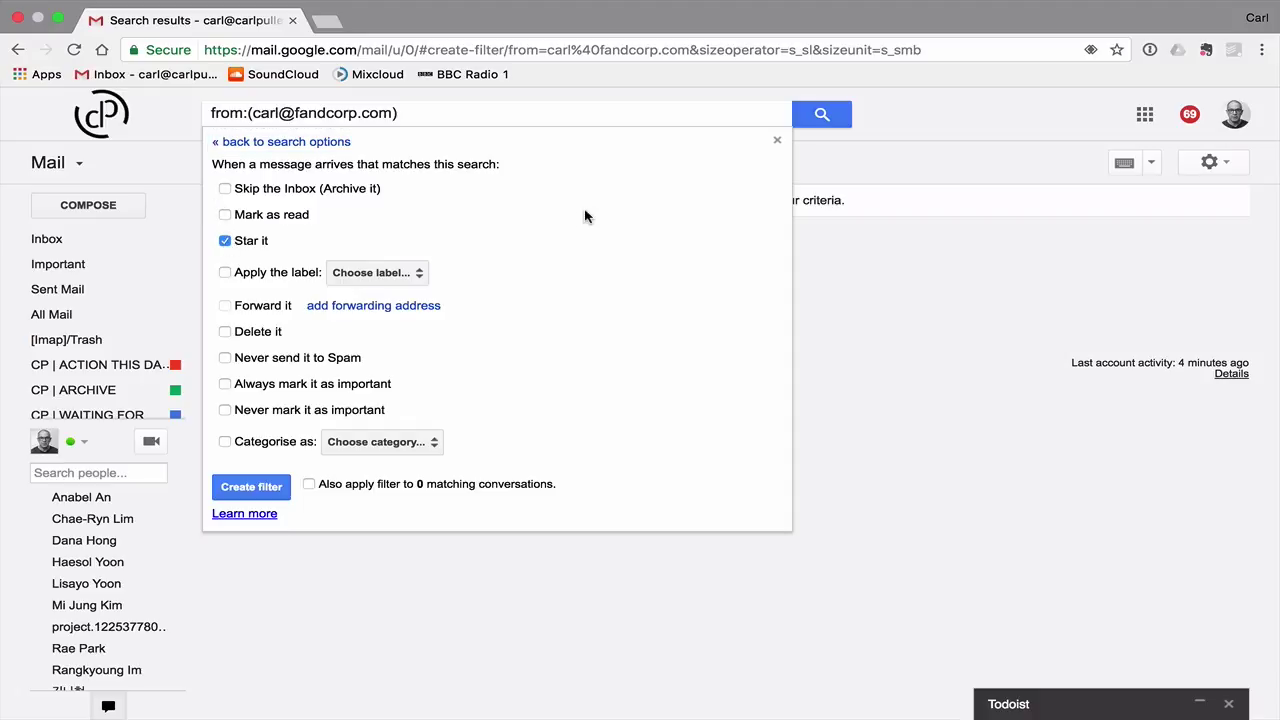
click(776, 139)
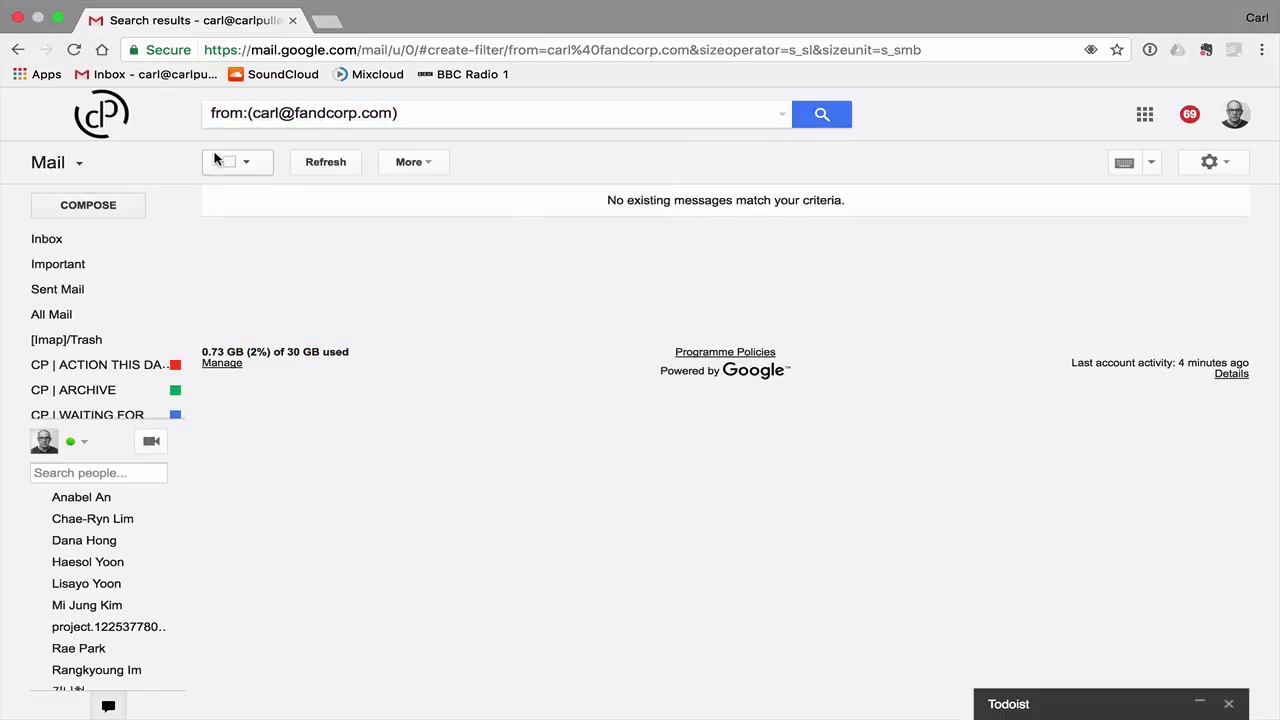
click(326, 21)
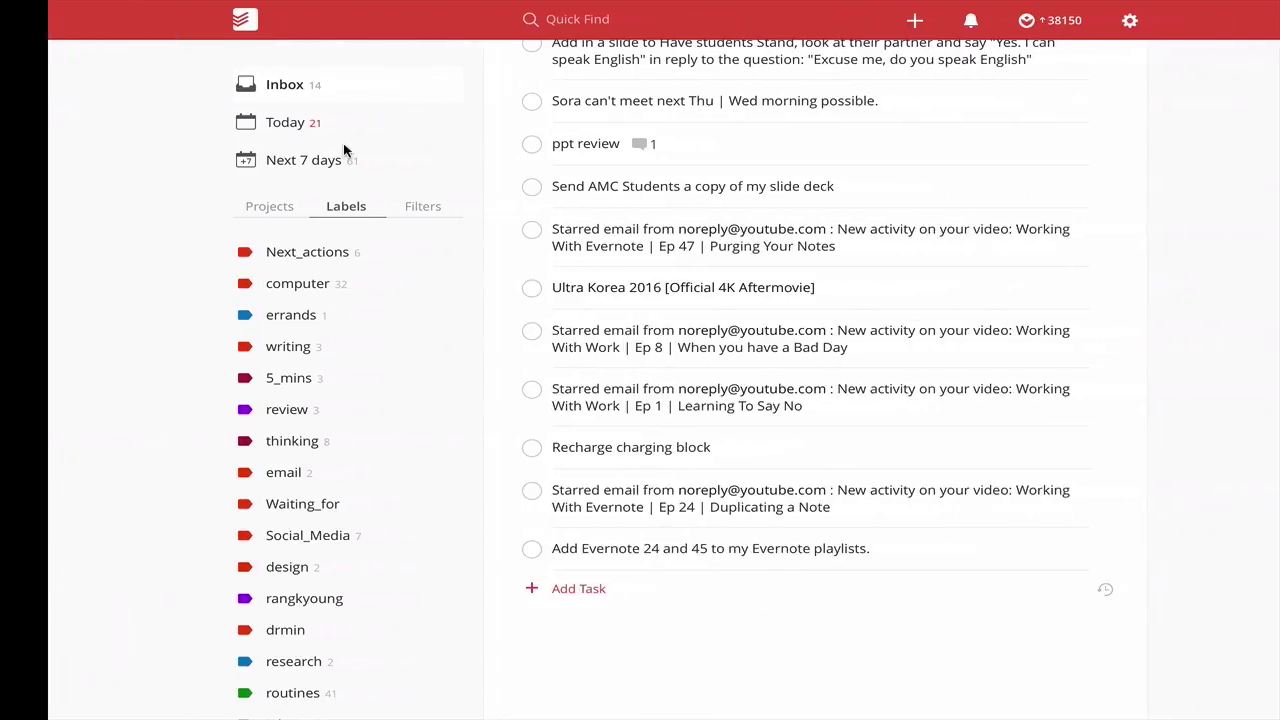
- Launch Safari from the Dock and search 'ifttt' to reach the IFTTT Discover page
key(ctrl+Left)
key(ctrl+Left)
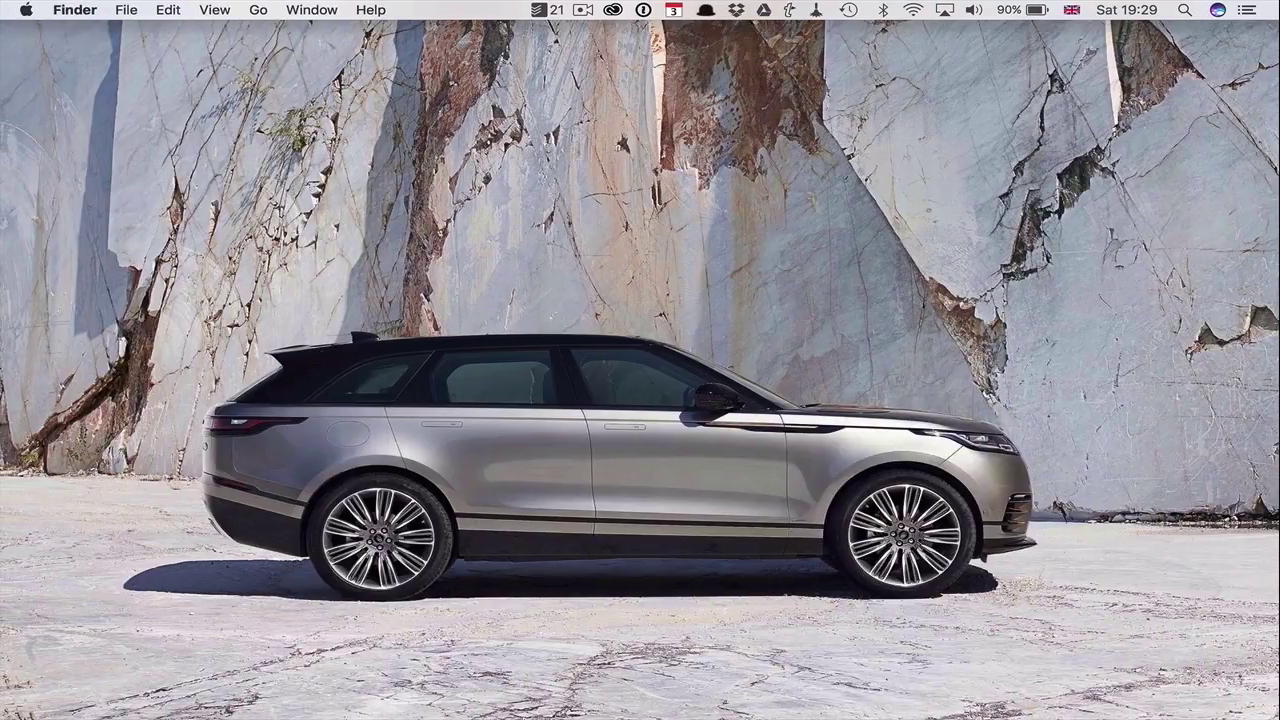
mouse_move(545, 715)
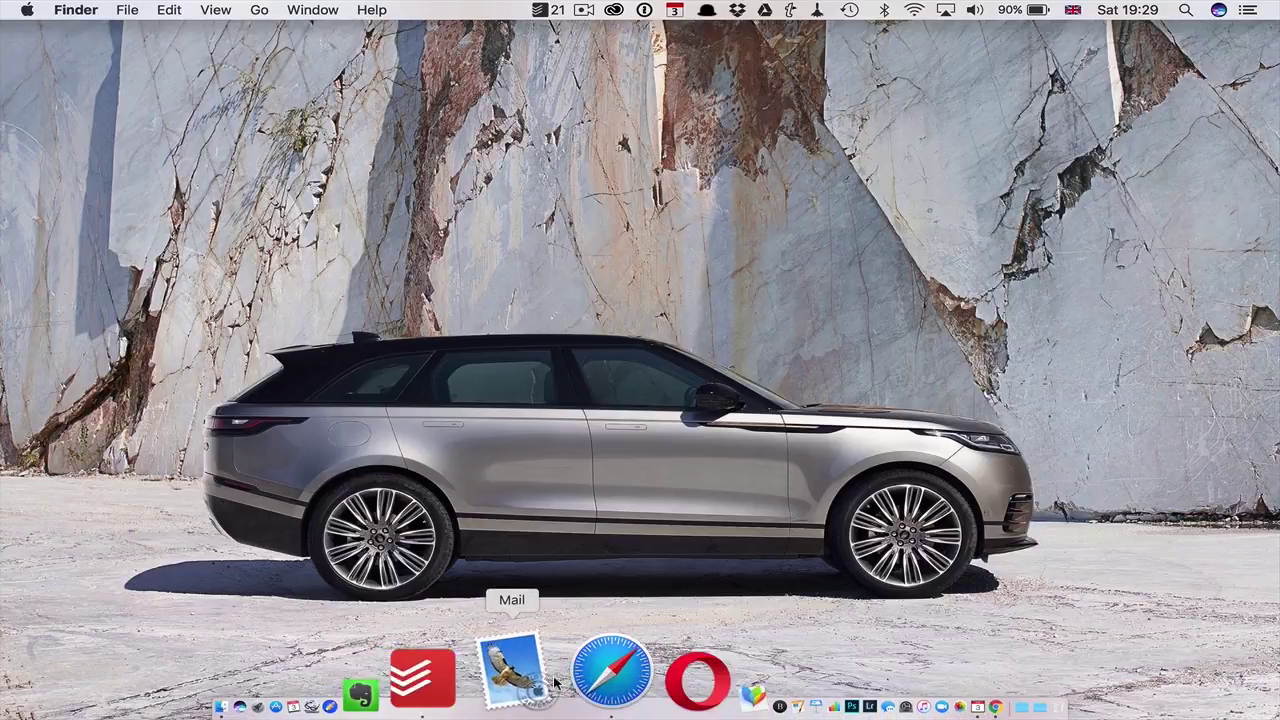
click(557, 670)
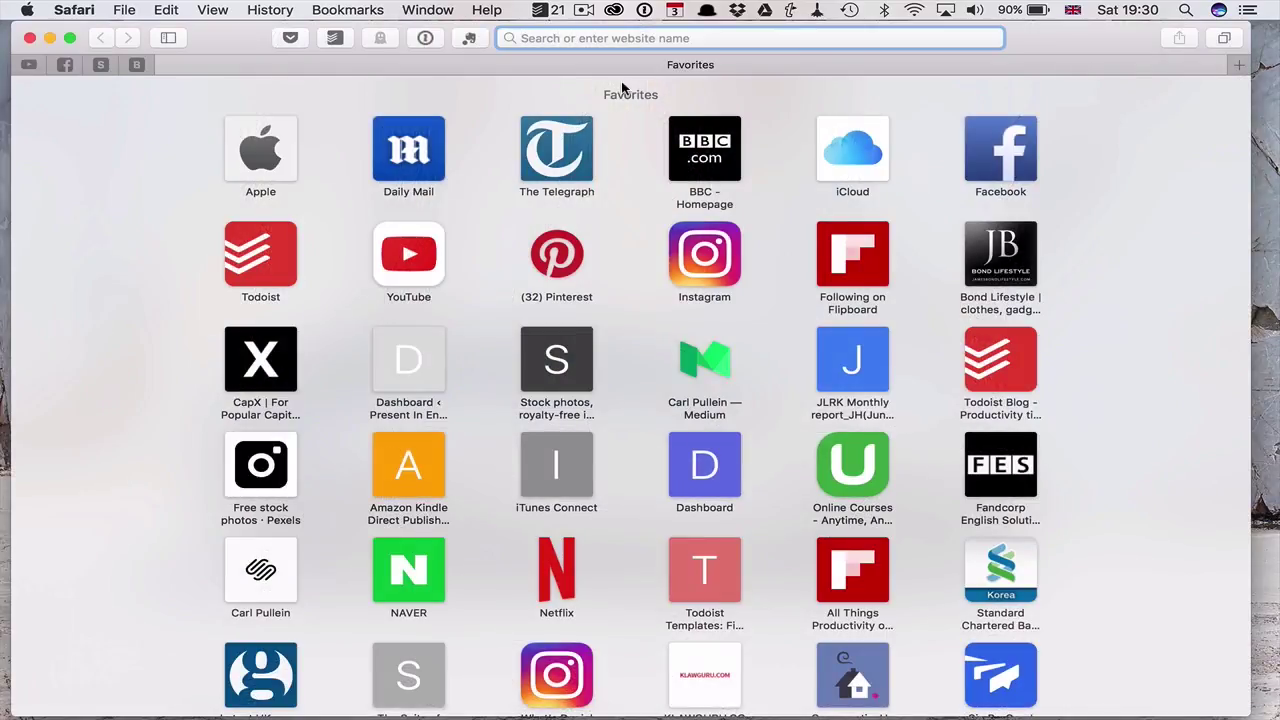
text(ifttt)
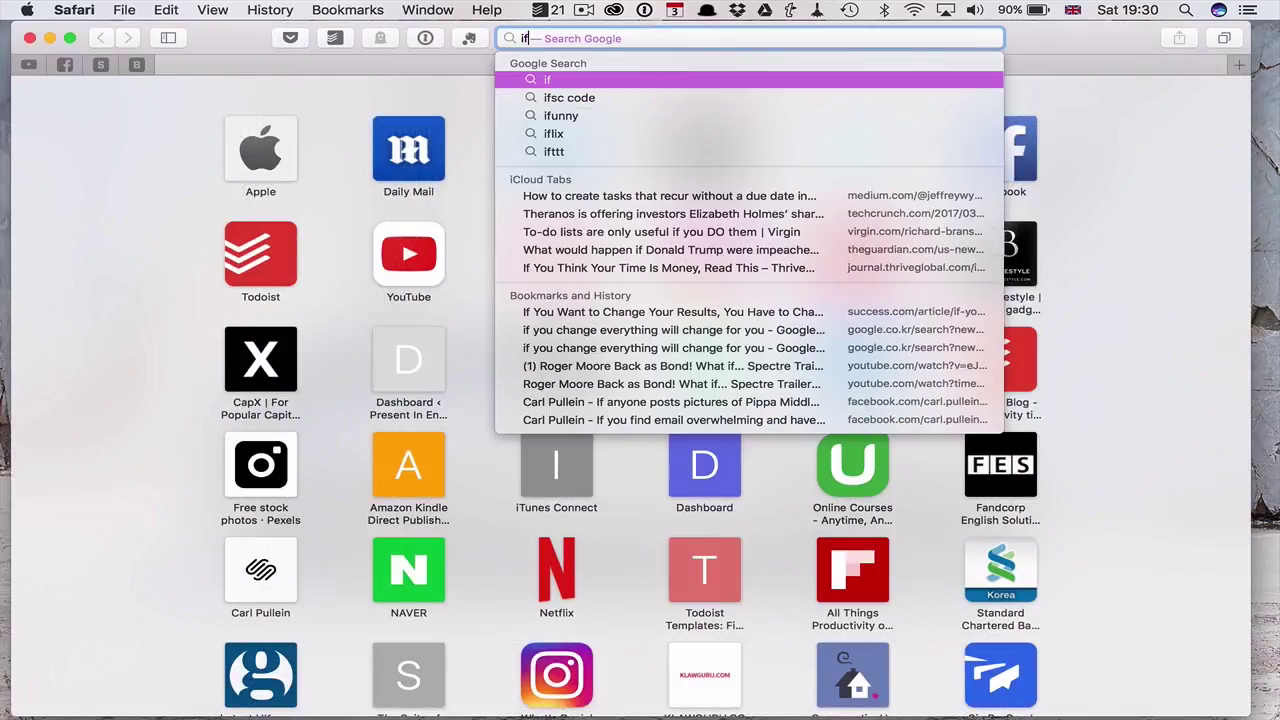
click(555, 151)
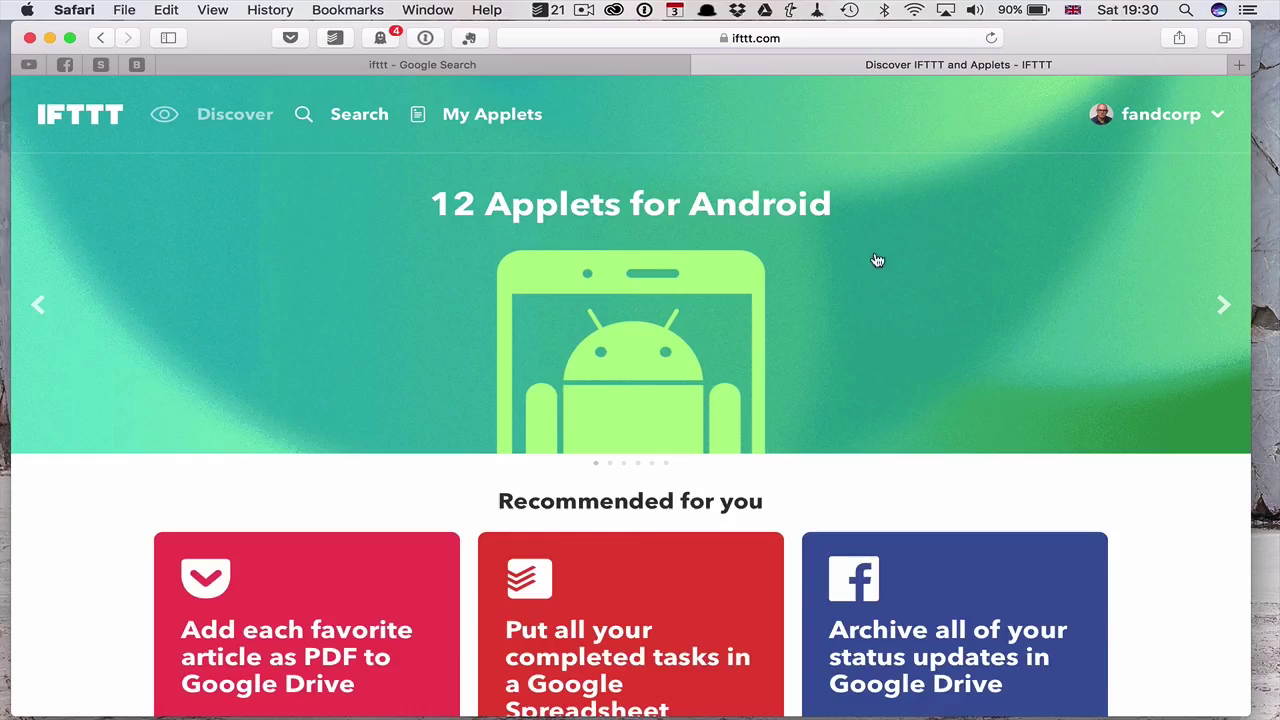
- In My Applets, open the Todoist starred-Gmail-email applet and confirm it is switched on
scroll(876, 260, down, 4)
scroll(876, 258, up, 4)
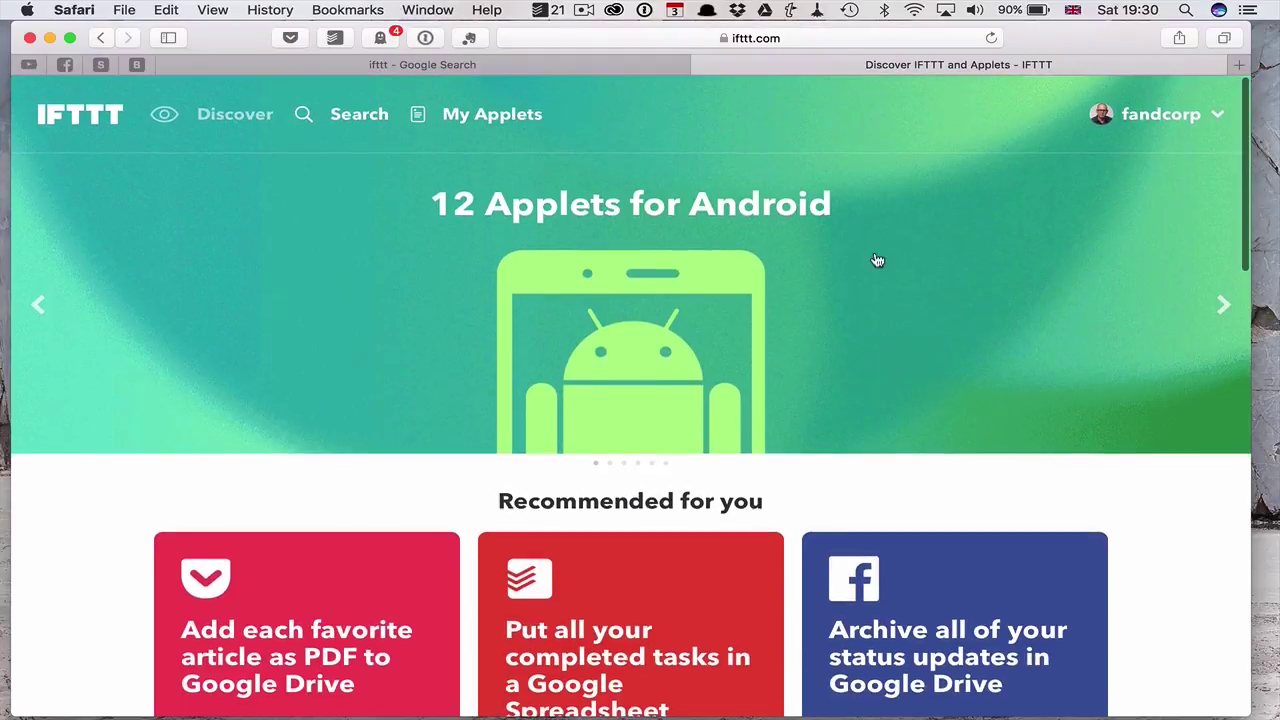
click(489, 114)
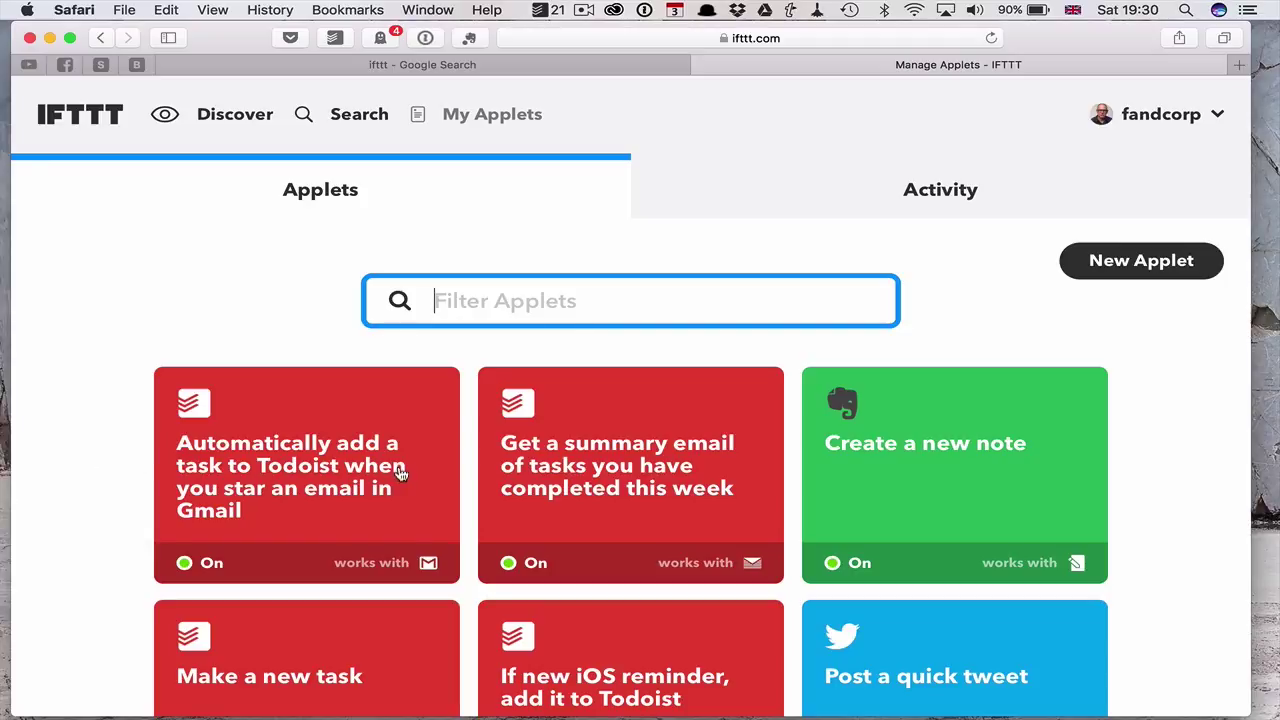
click(301, 471)
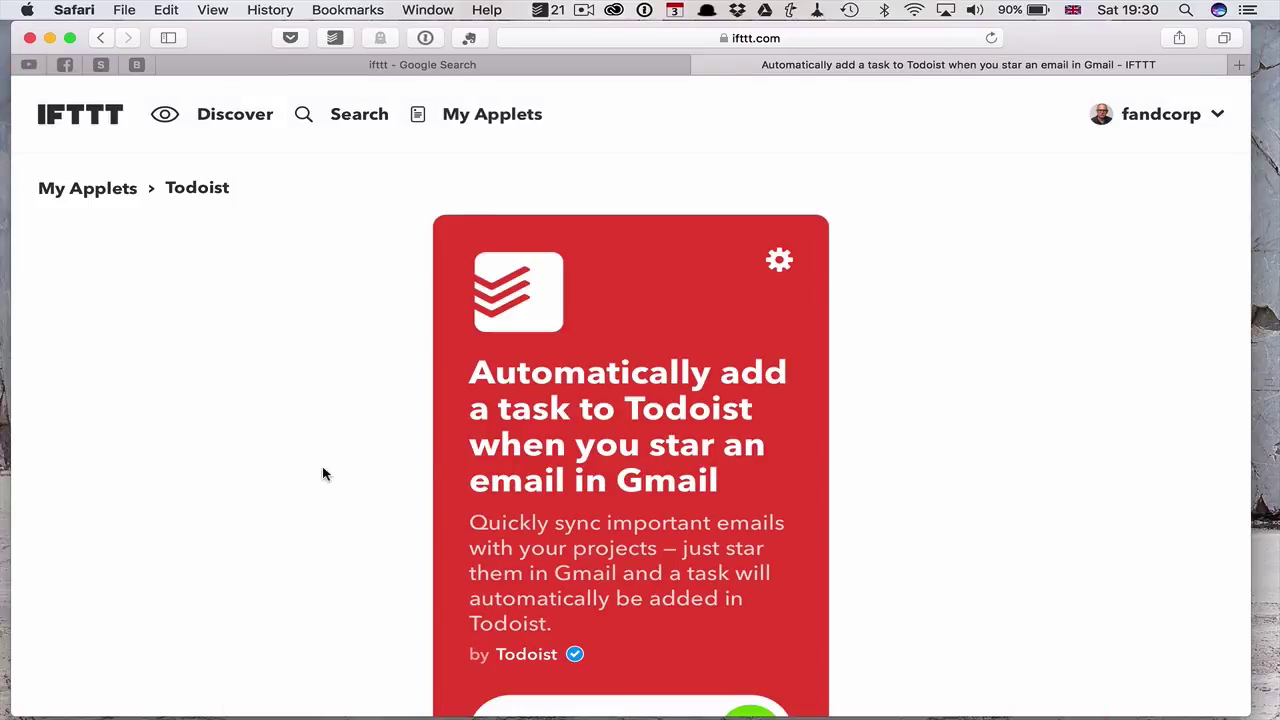
scroll(322, 473, down, 3)
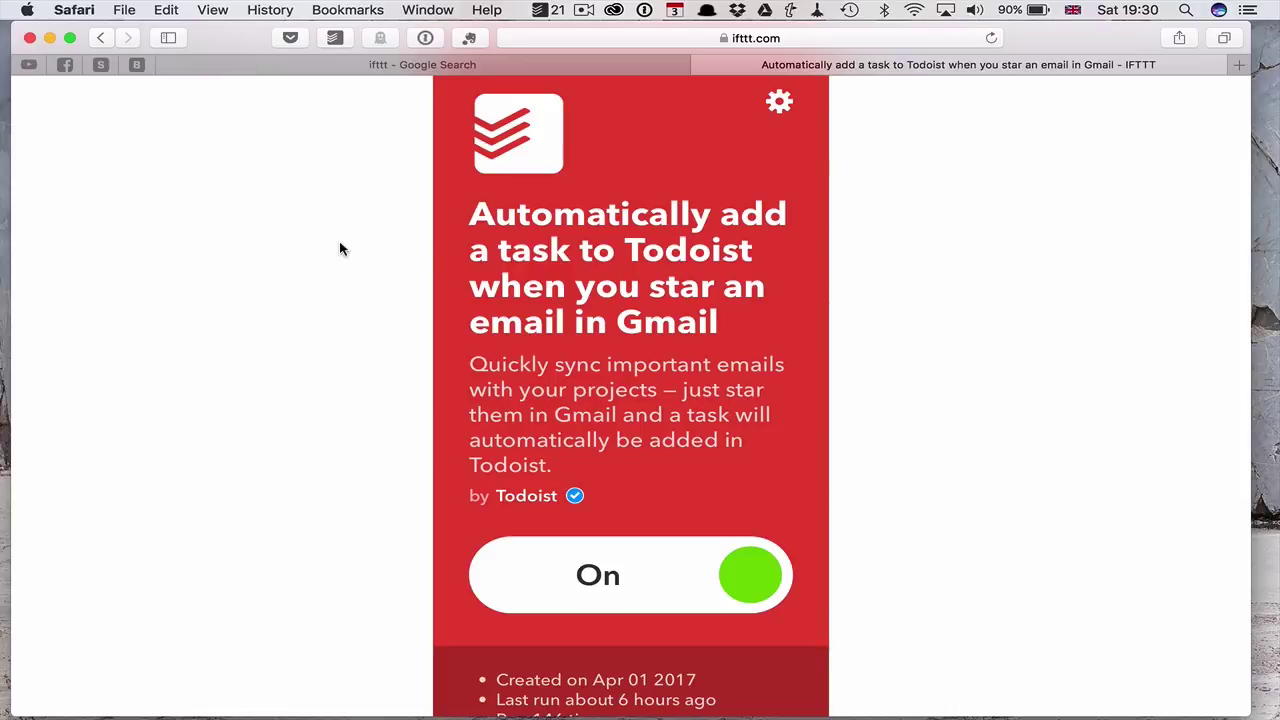
scroll(340, 249, down, 3)
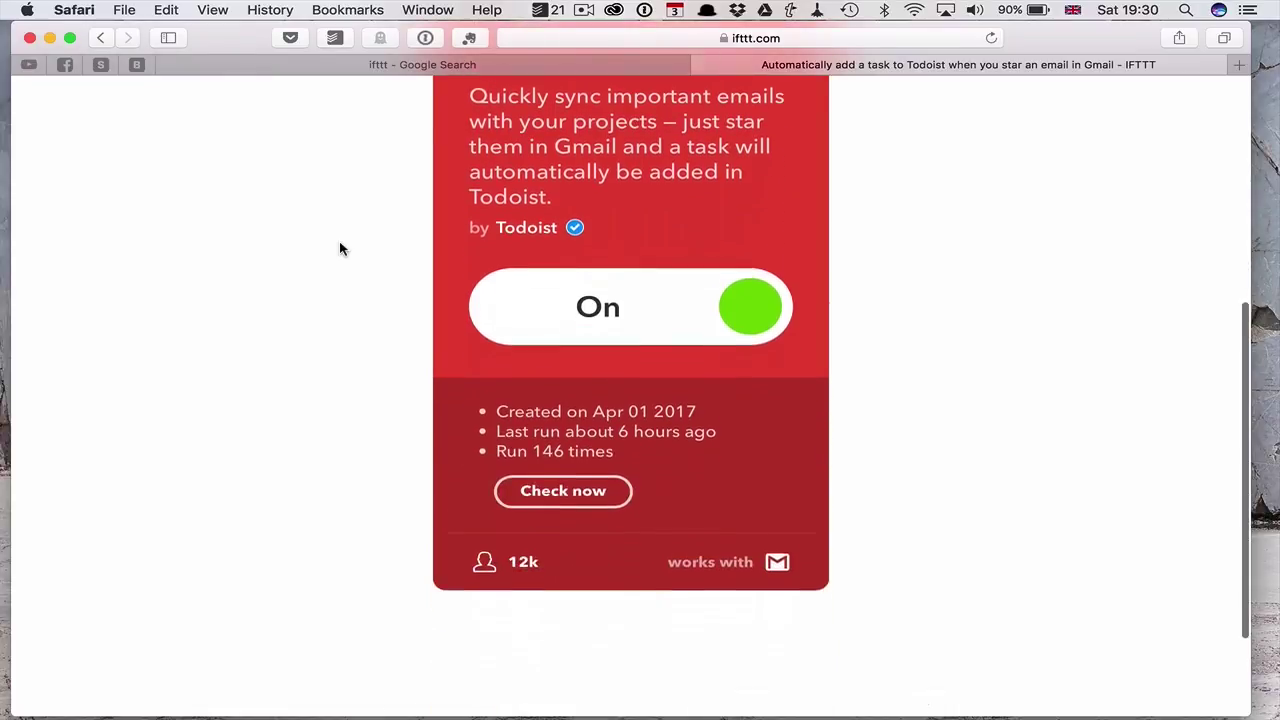
scroll(340, 249, up, 5)
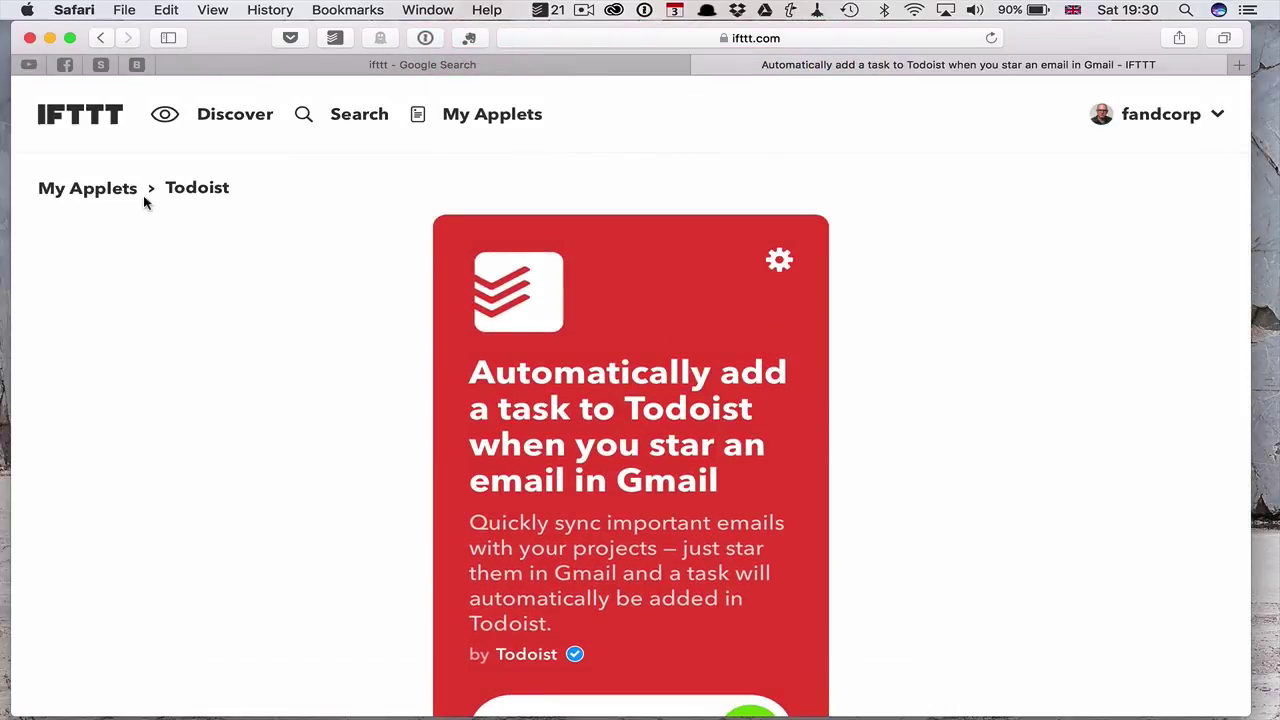
- In Chrome's Gmail tab, star the newest message in All Mail, then go back to Inbox
key(ctrl+Right)
key(ctrl+Left)
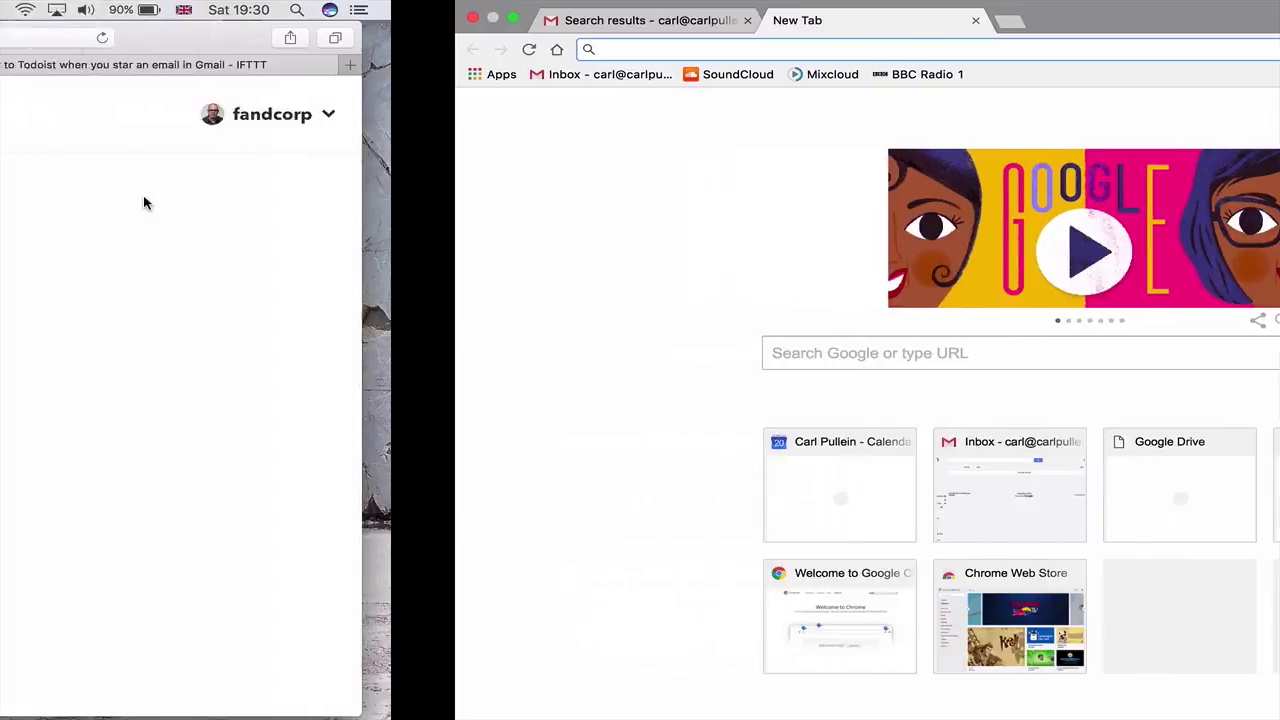
key(ctrl+Right)
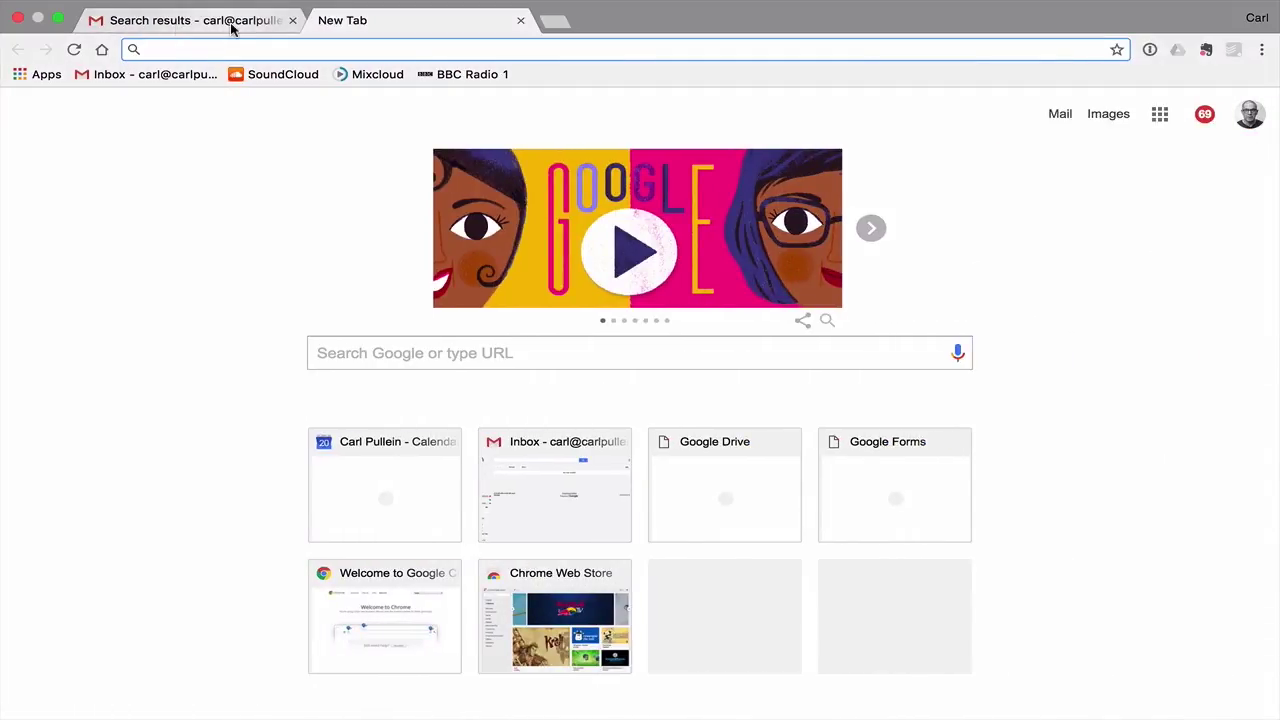
click(231, 24)
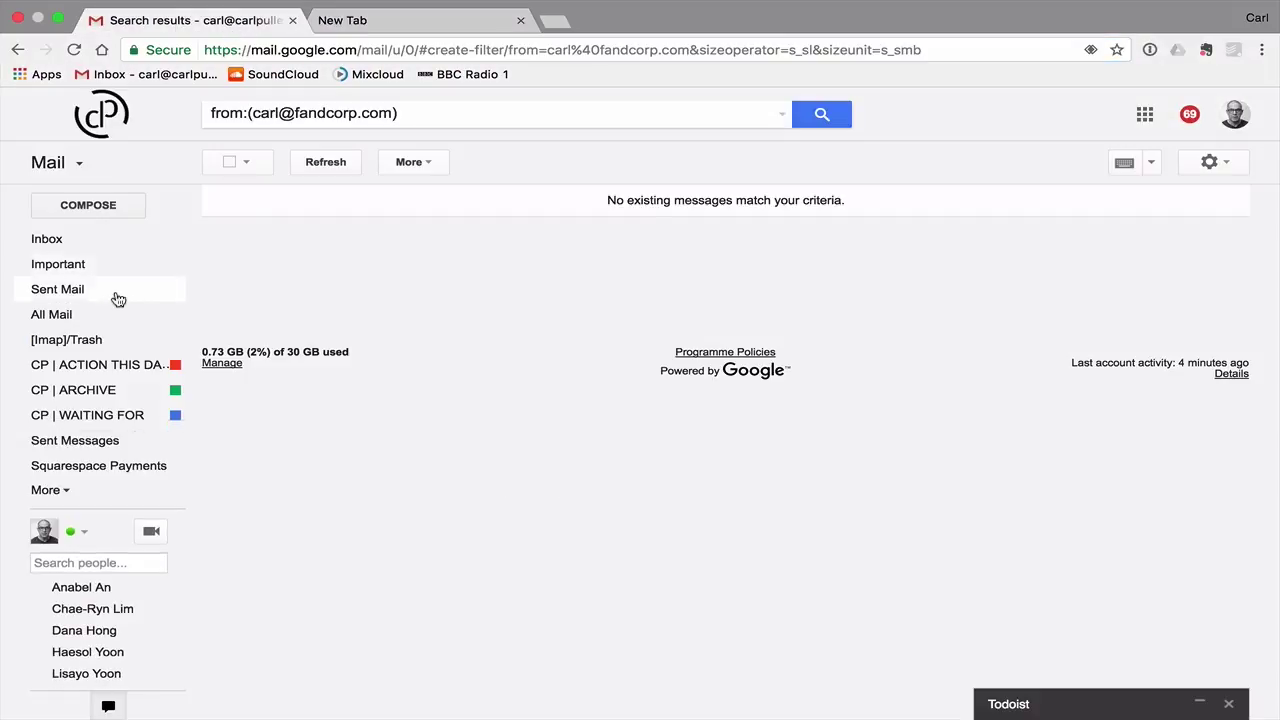
click(64, 318)
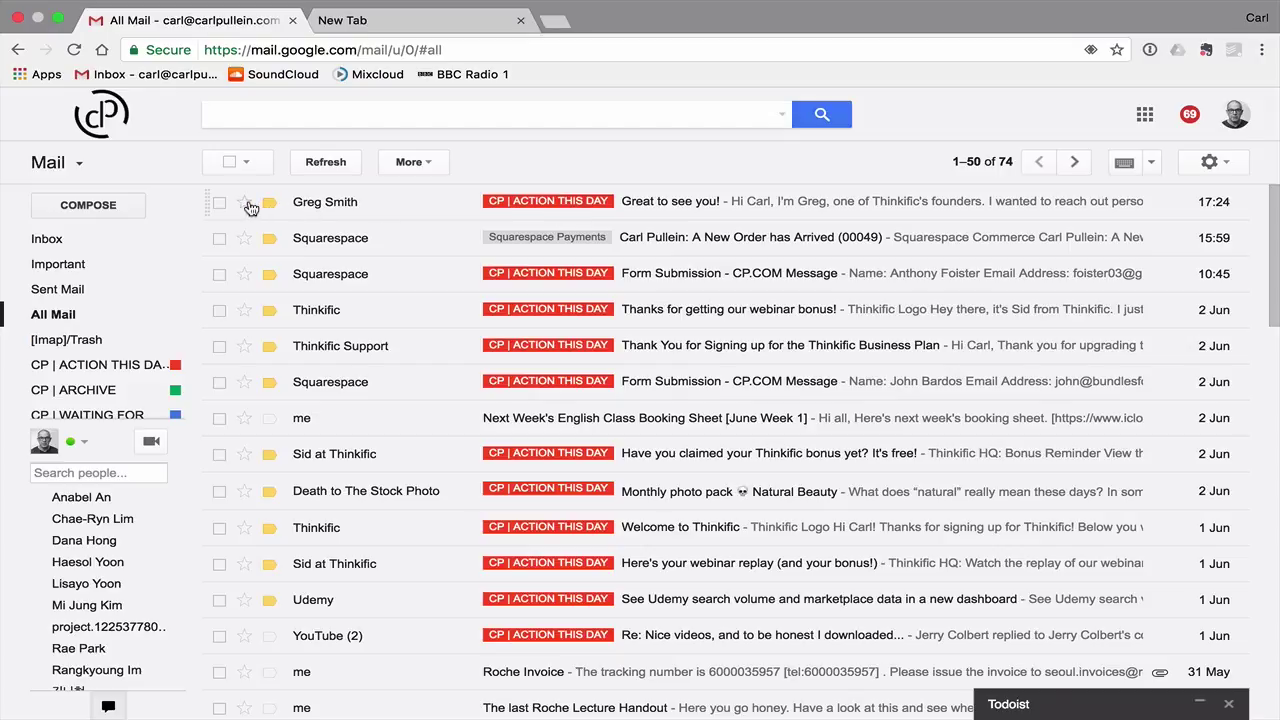
click(245, 203)
click(55, 245)
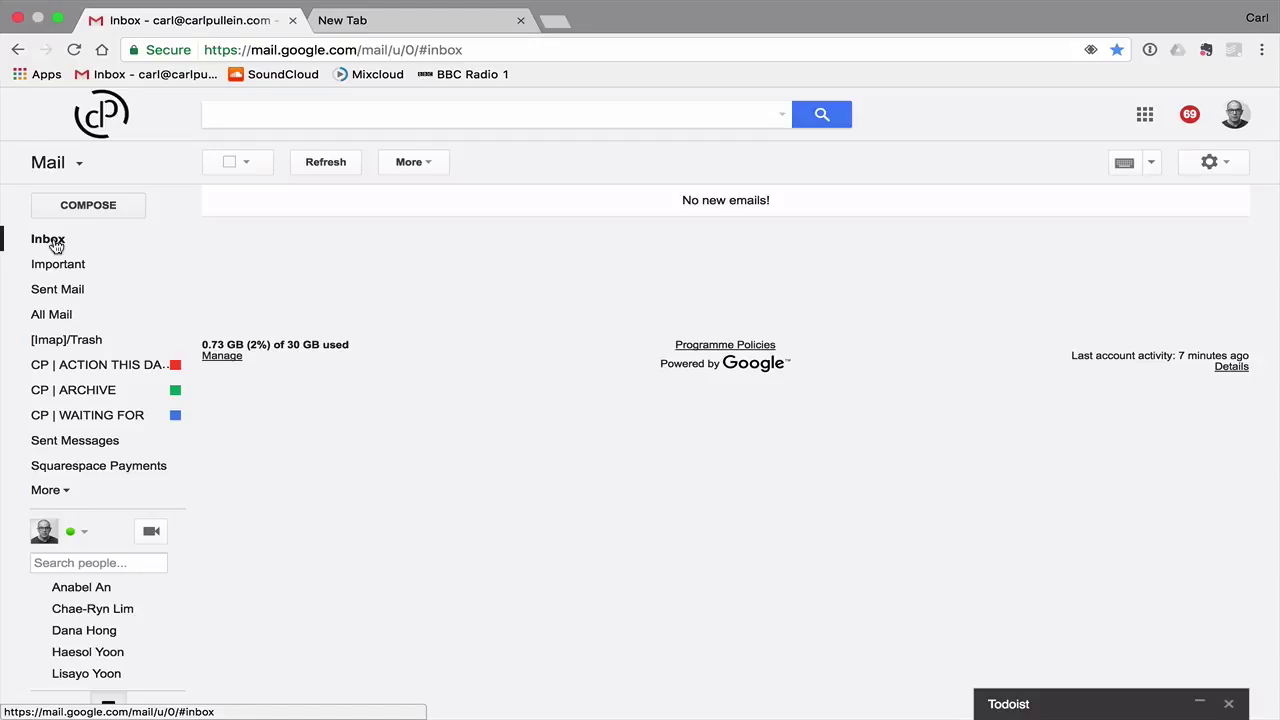
- Run Sync from Todoist's settings menu and scroll the Inbox for new tasks
key(ctrl+Right)
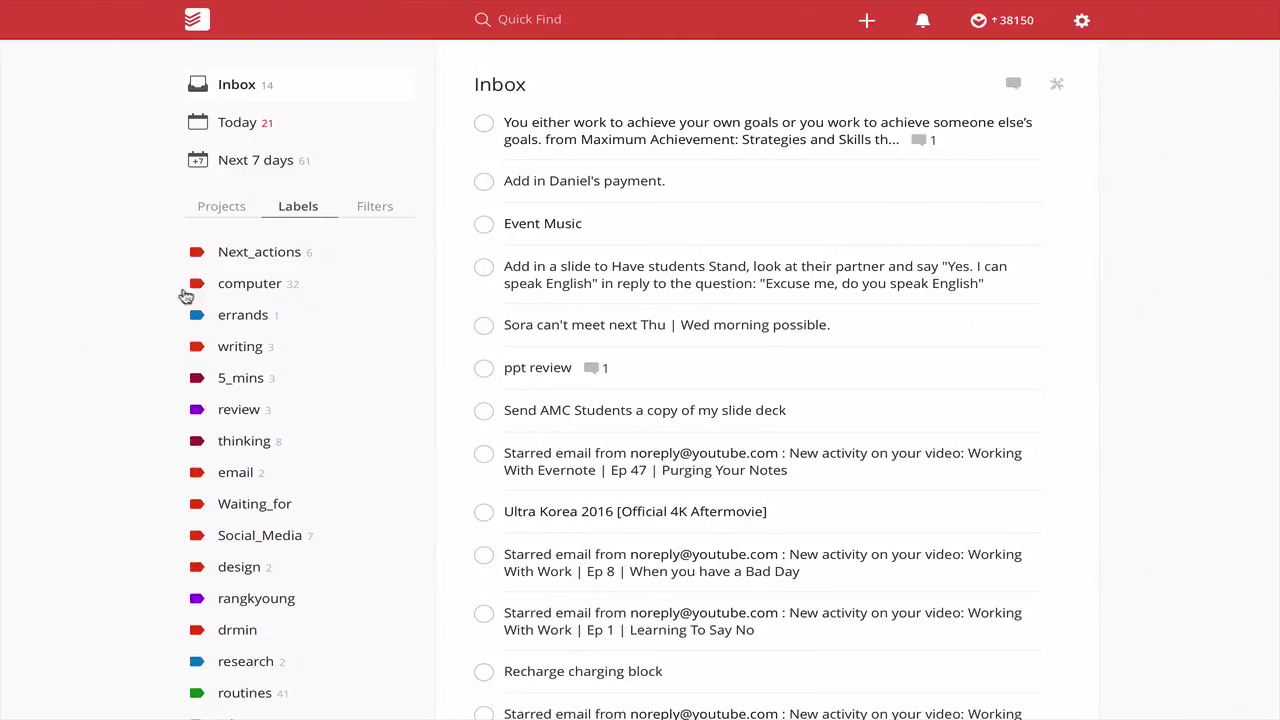
scroll(744, 251, down, 2)
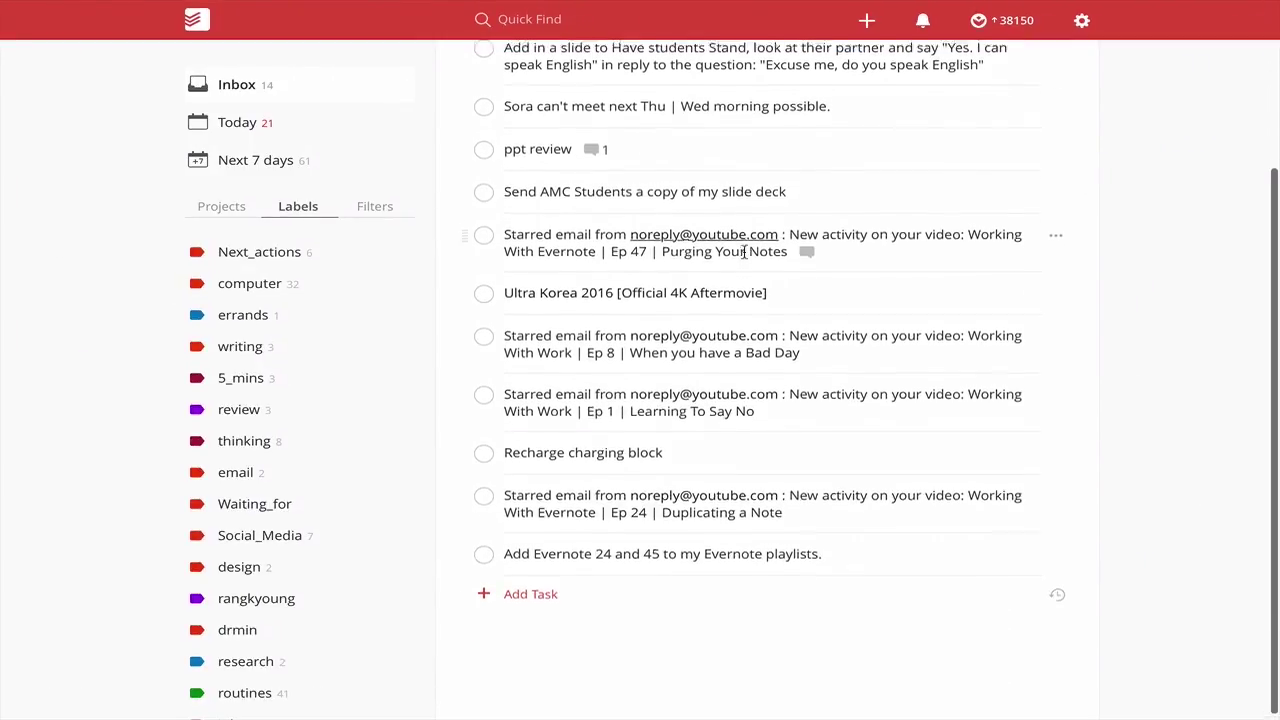
scroll(743, 249, up, 3)
click(1084, 21)
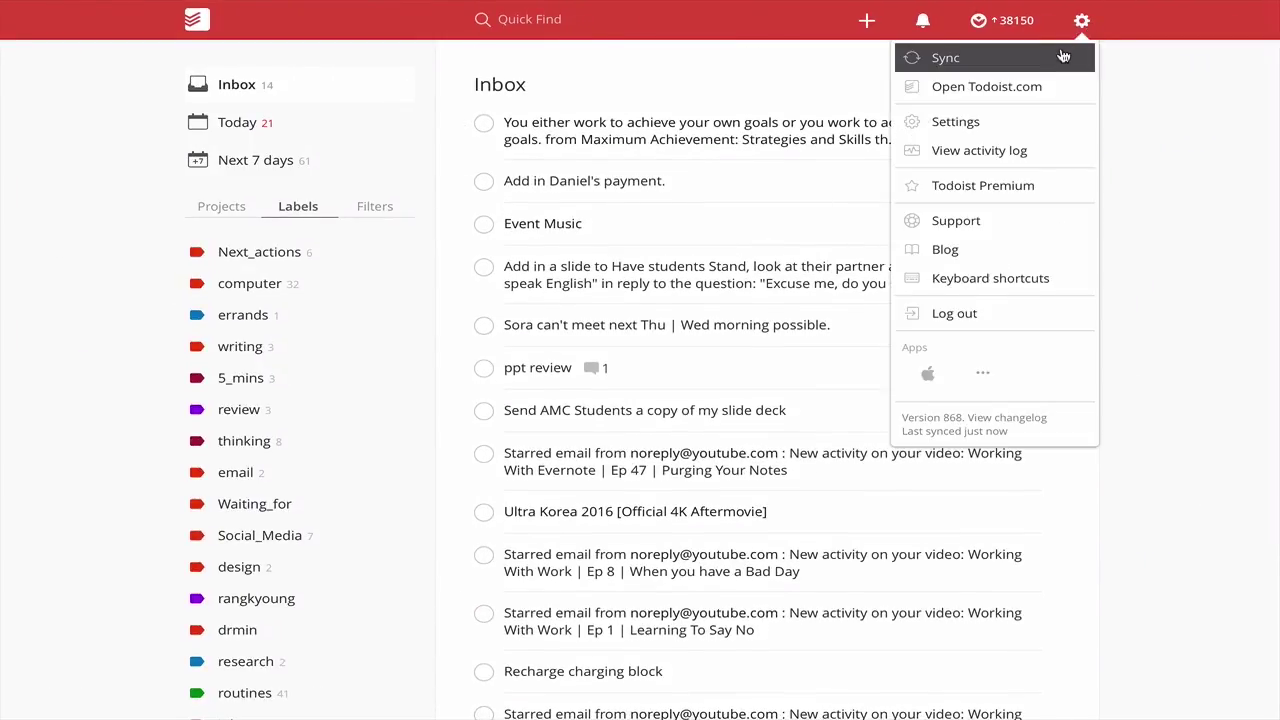
click(1060, 51)
scroll(1055, 271, down, 5)
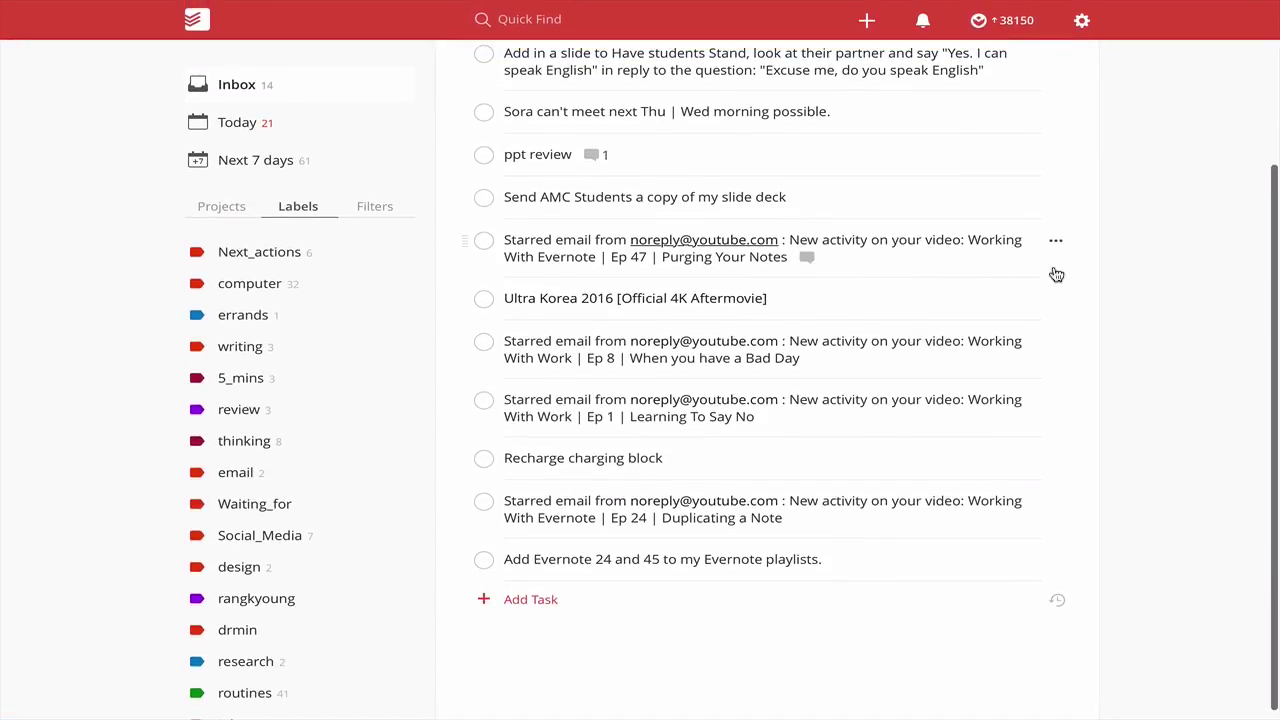
scroll(1056, 274, up, 4)
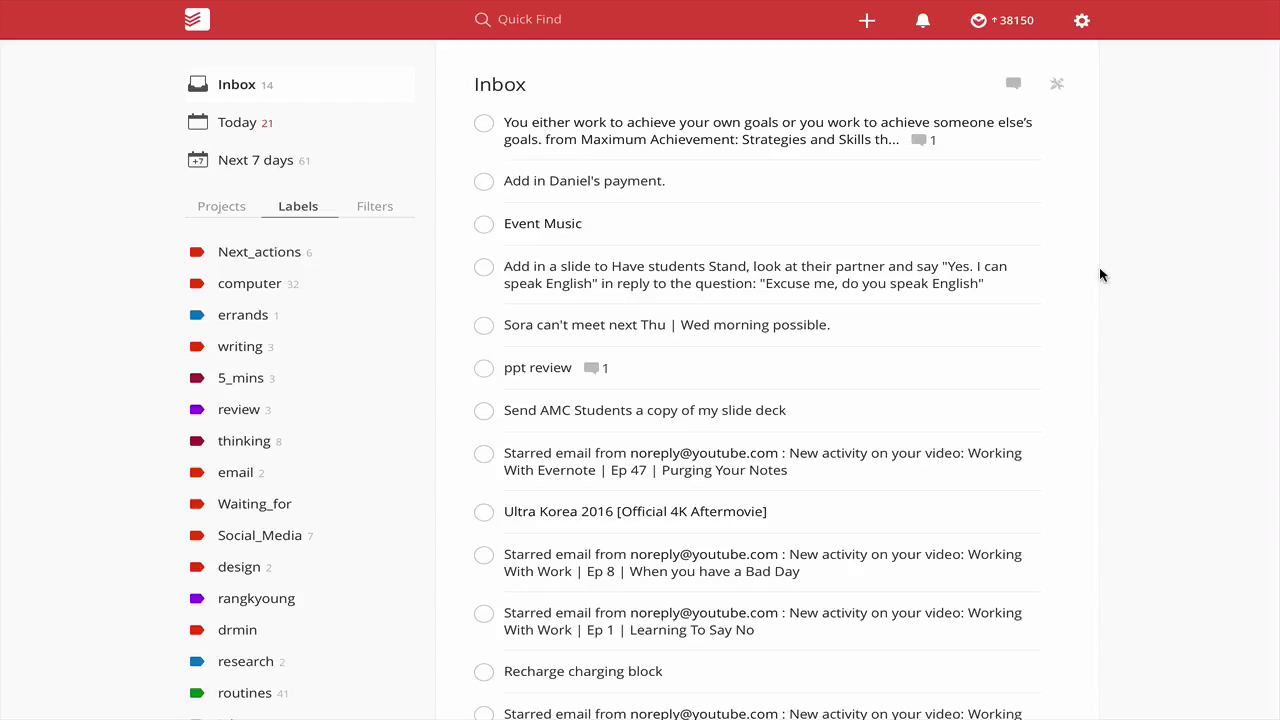
scroll(1099, 267, right, 5)
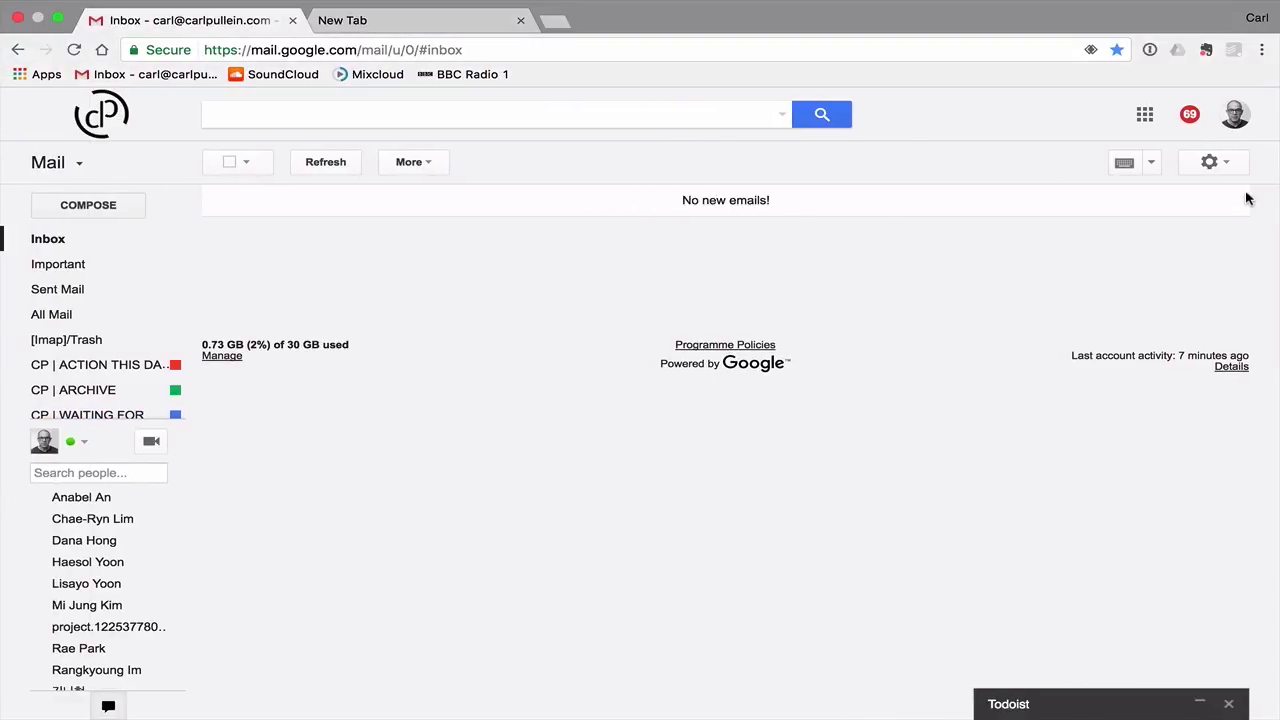
- Open the YouTube 'New activity on your video' filter, view its Star it action, and close it unchanged
click(1225, 168)
click(1144, 346)
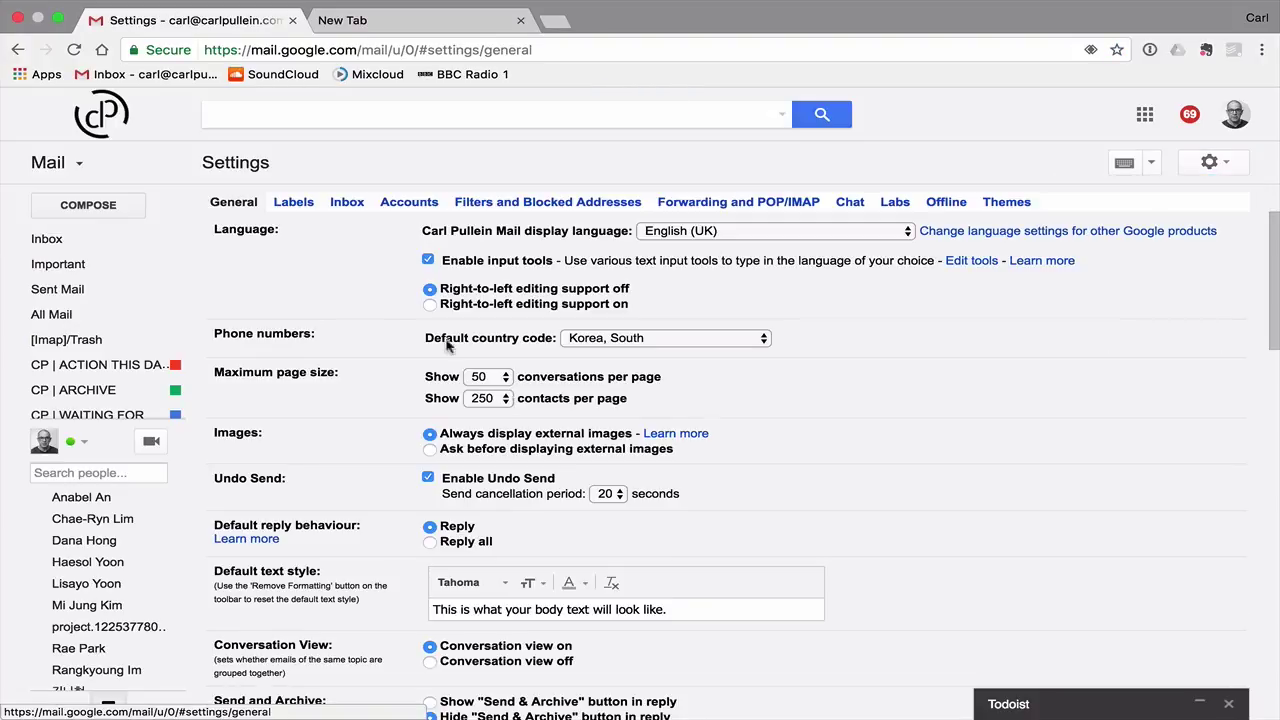
click(505, 203)
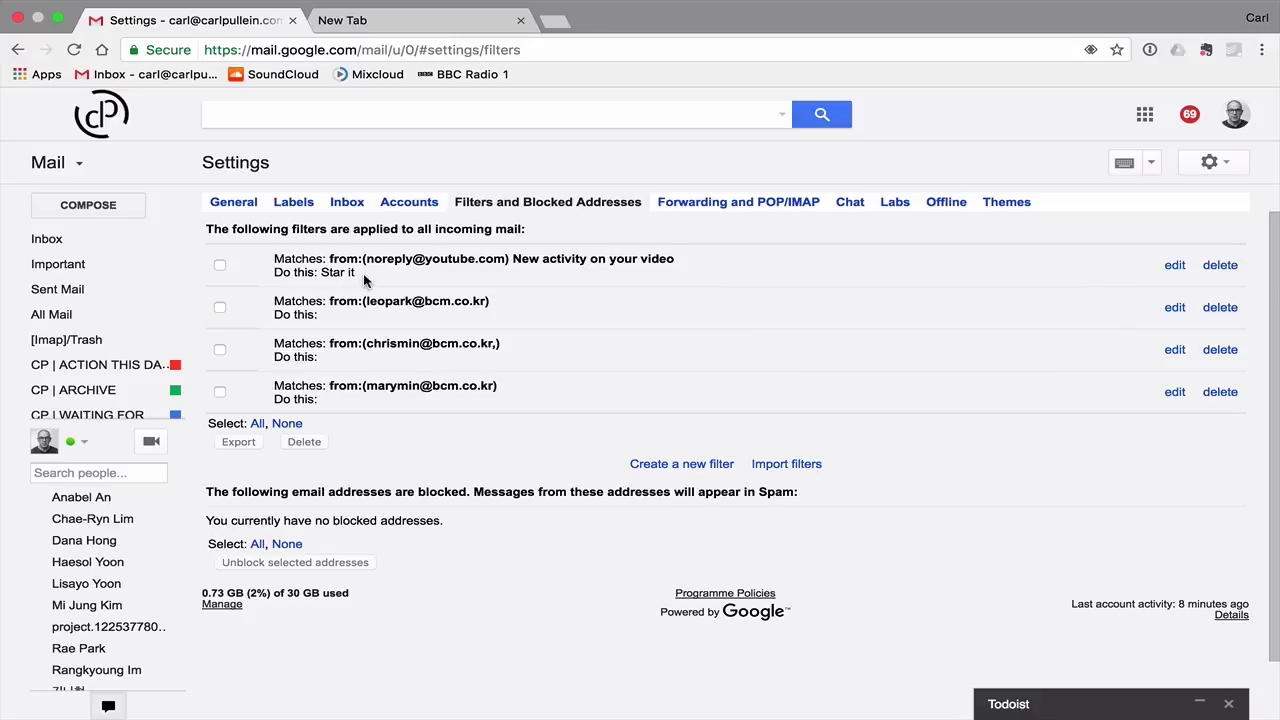
click(1175, 266)
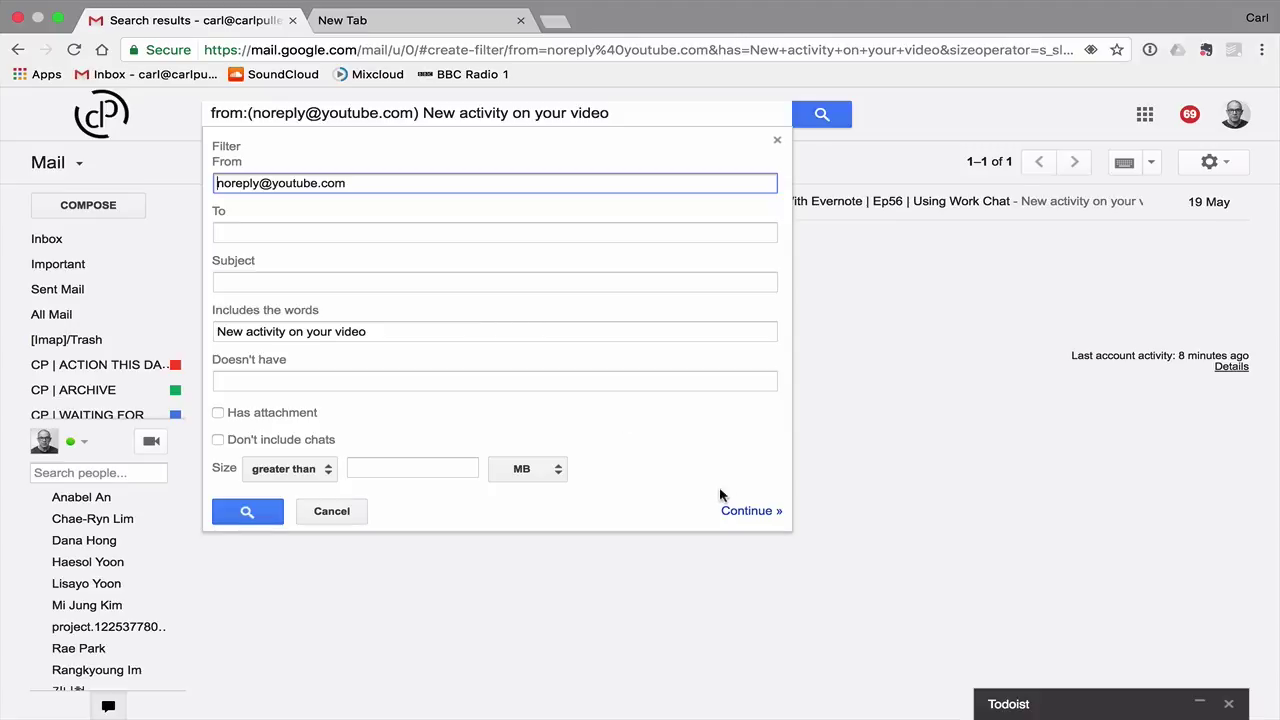
click(750, 513)
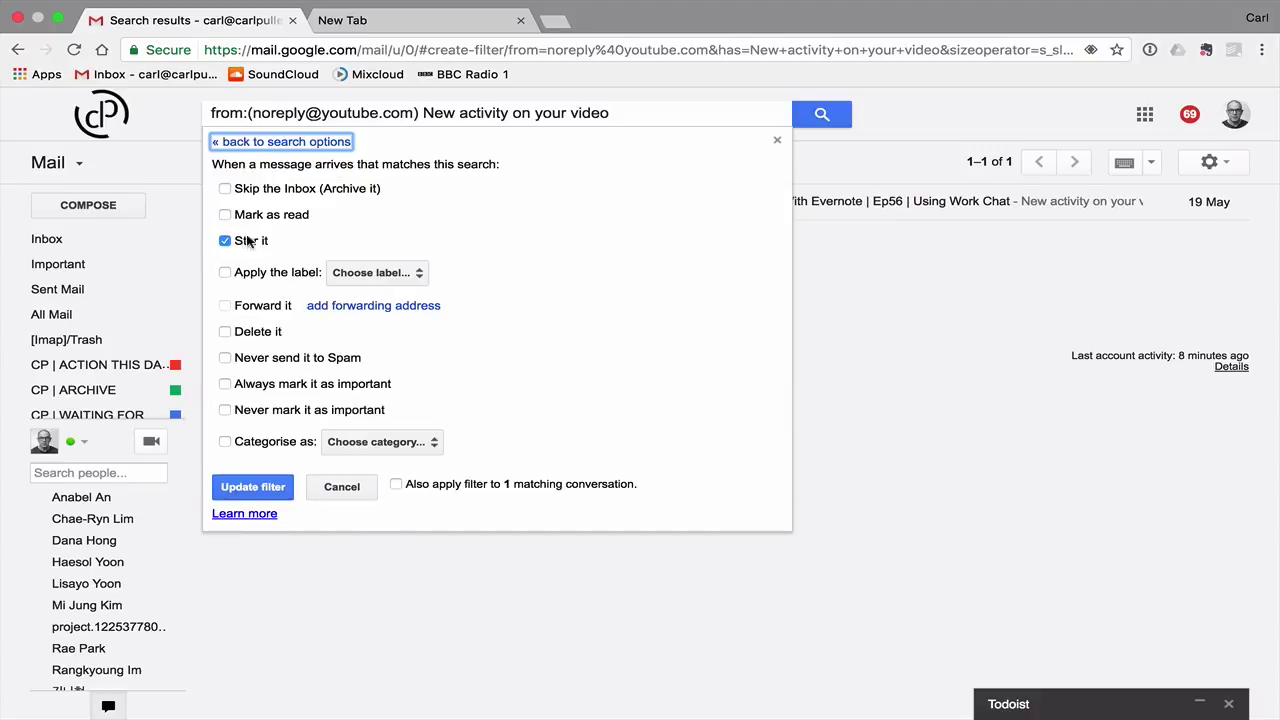
click(778, 141)
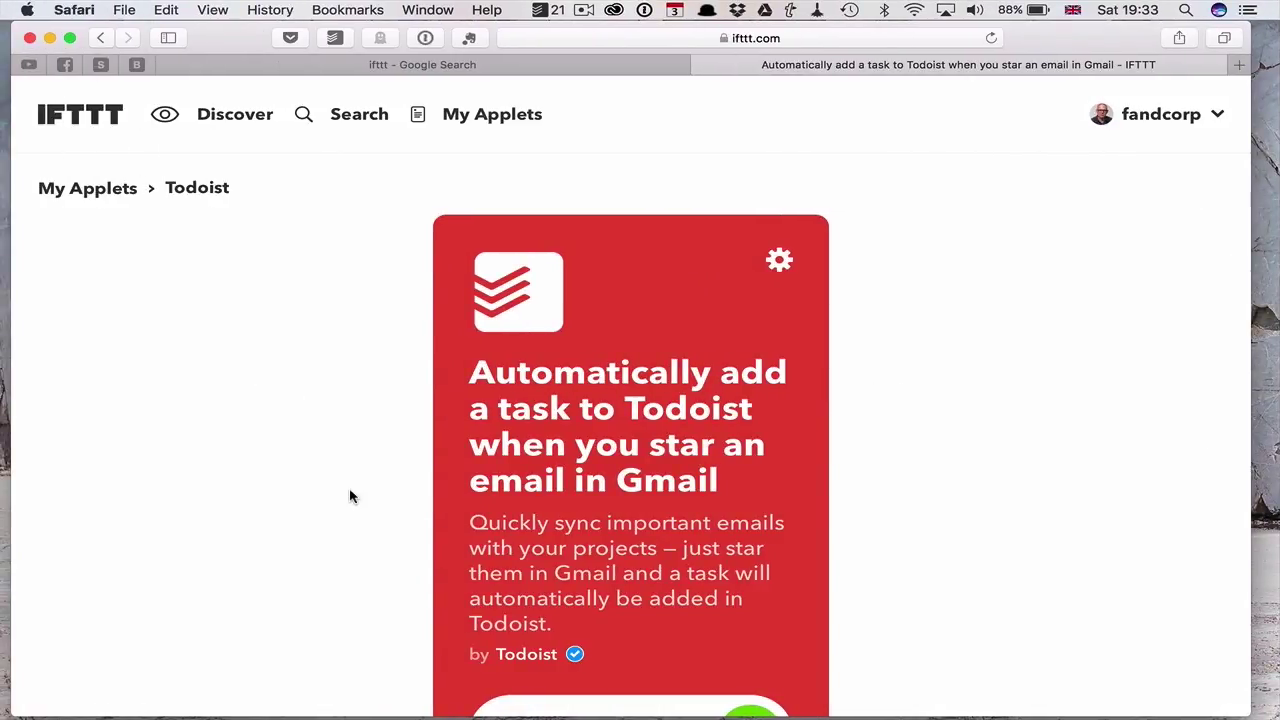
- Search IFTTT for 'Todoist'
scroll(350, 496, down, 5)
scroll(350, 496, up, 5)
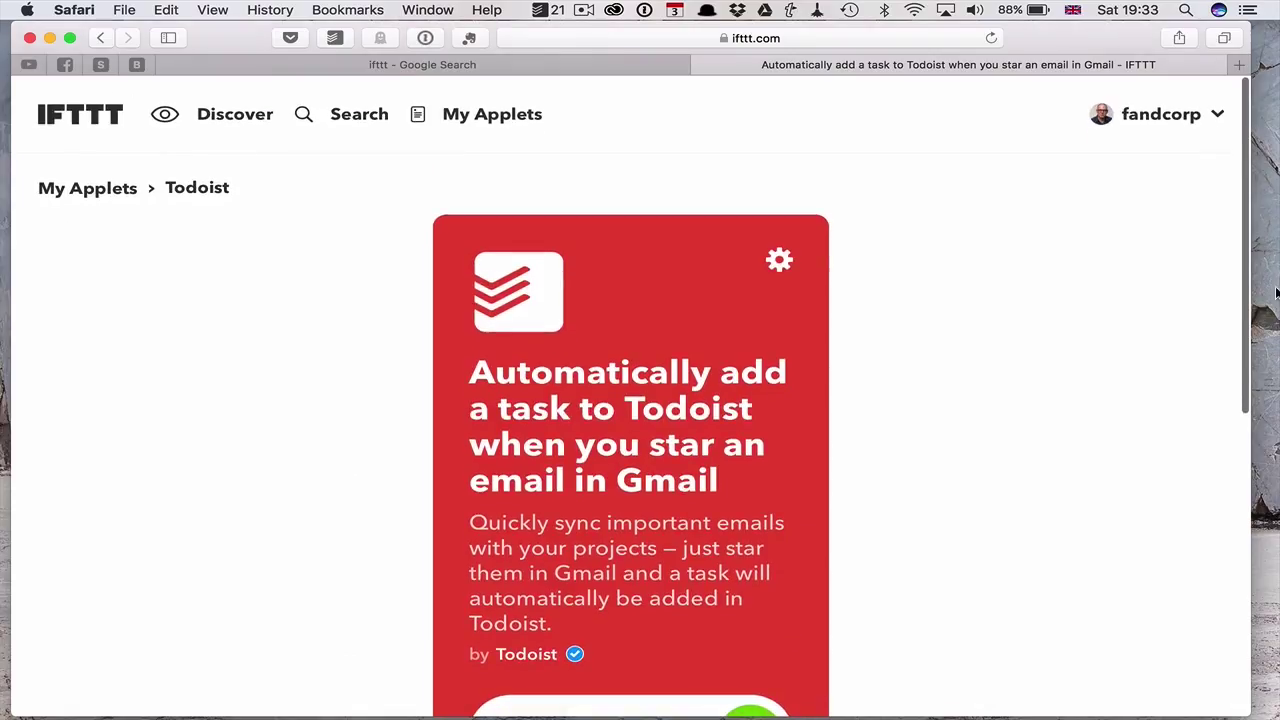
click(360, 126)
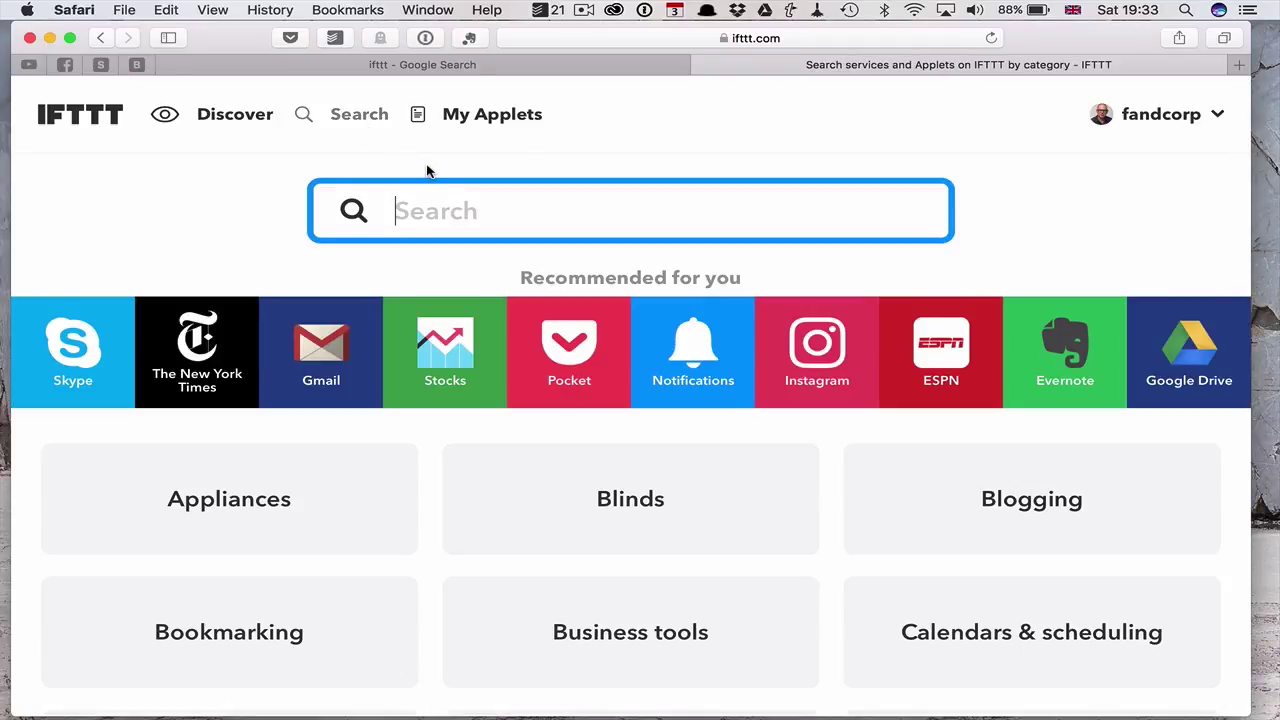
text(Todoist)
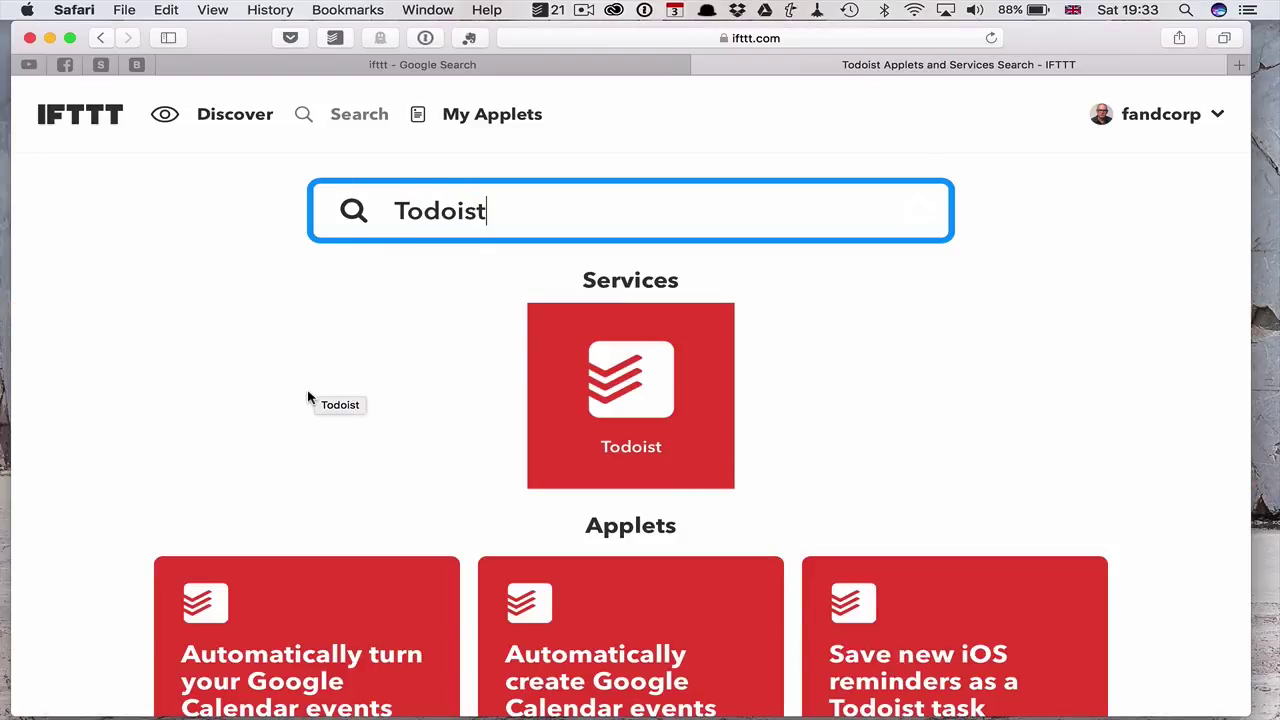
- Browse the Todoist applet results, loading more with More, looking for a Gmail one
scroll(314, 388, down, 5)
scroll(310, 398, down, 1)
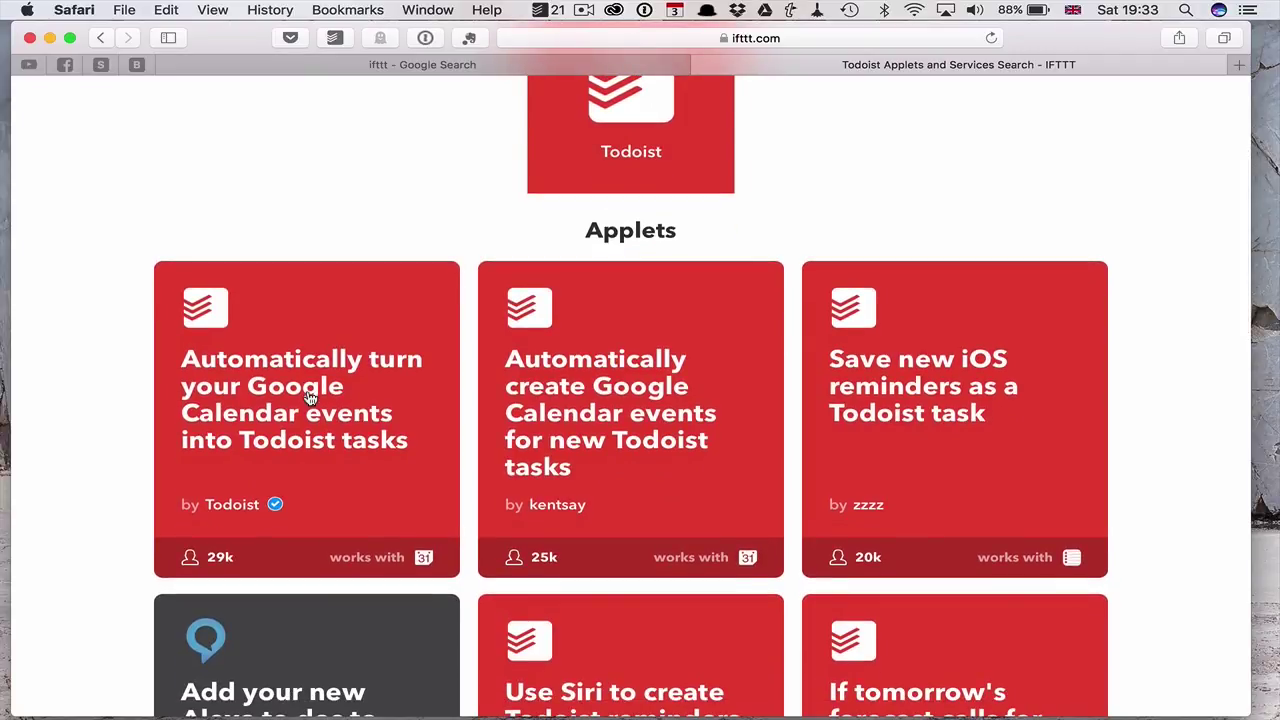
scroll(108, 480, down, 8)
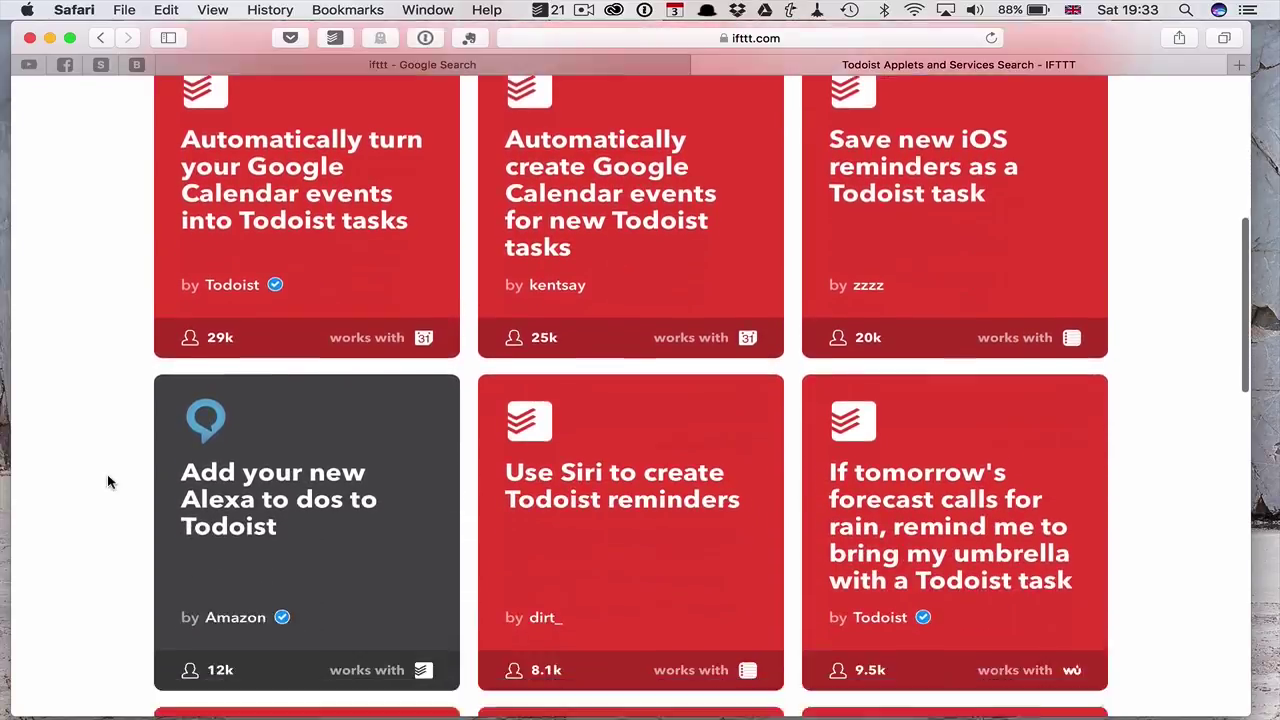
scroll(108, 482, down, 4)
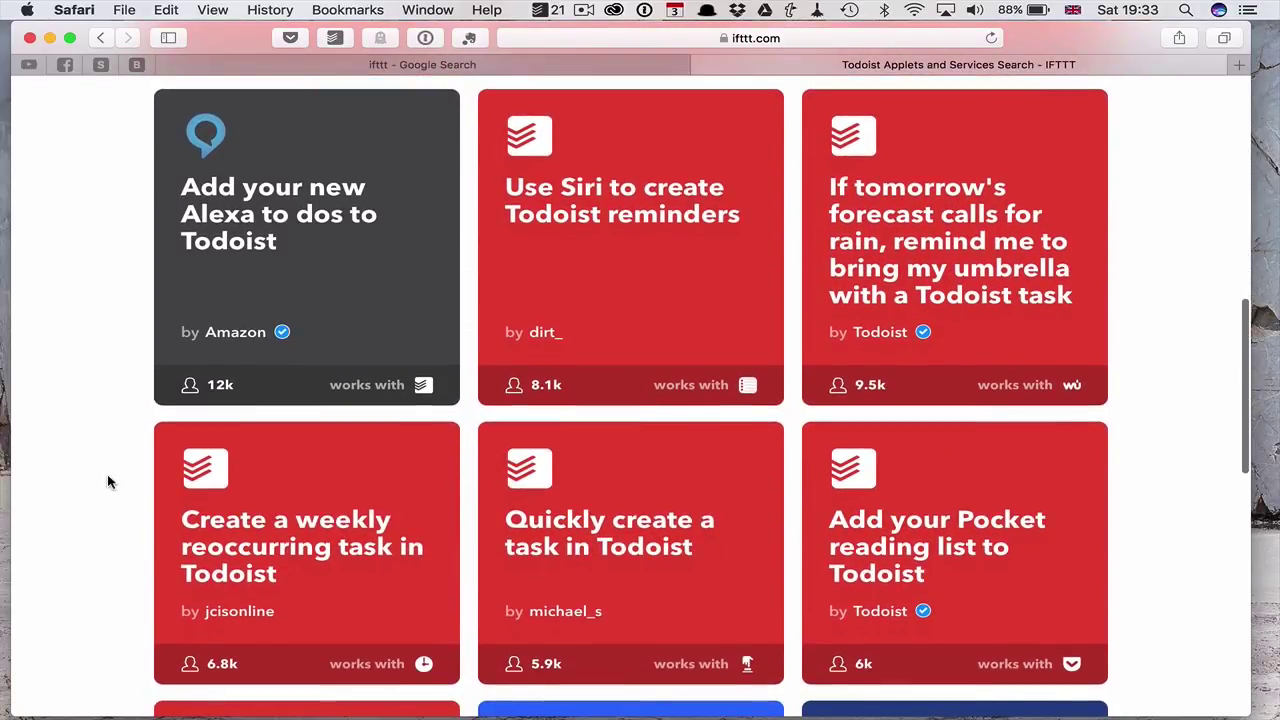
scroll(110, 482, down, 5)
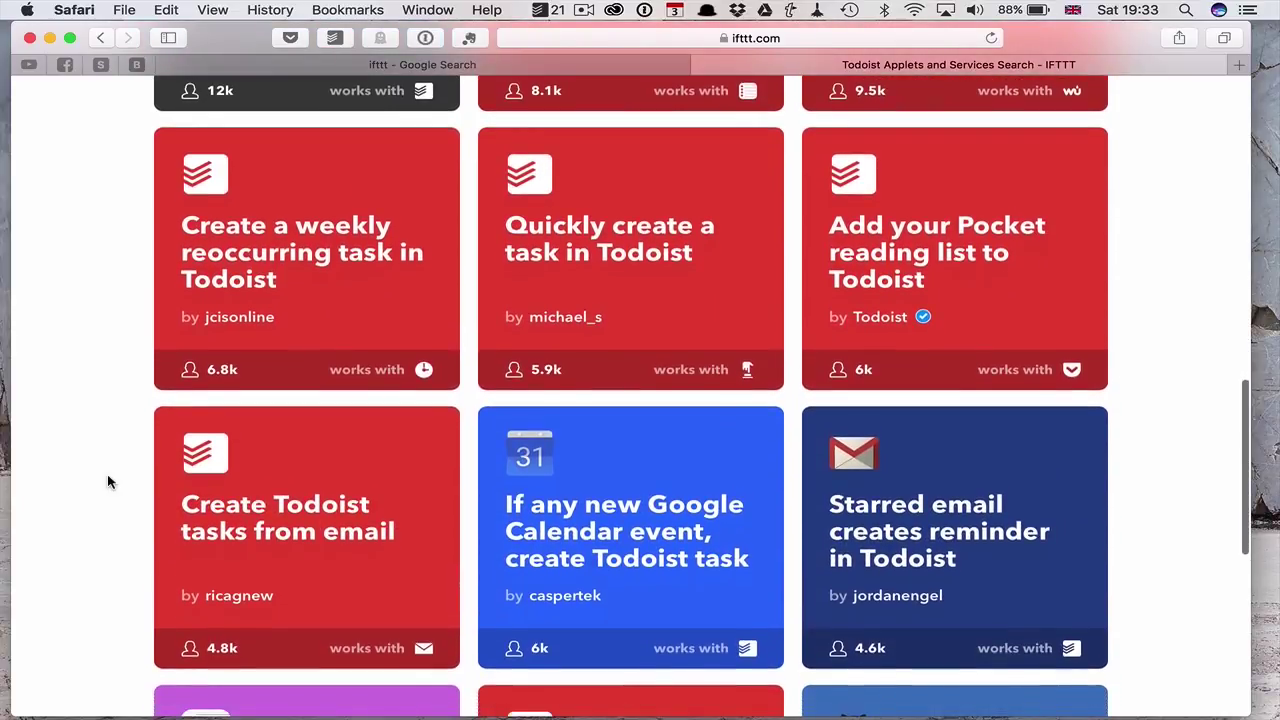
scroll(108, 482, down, 7)
scroll(108, 482, up, 4)
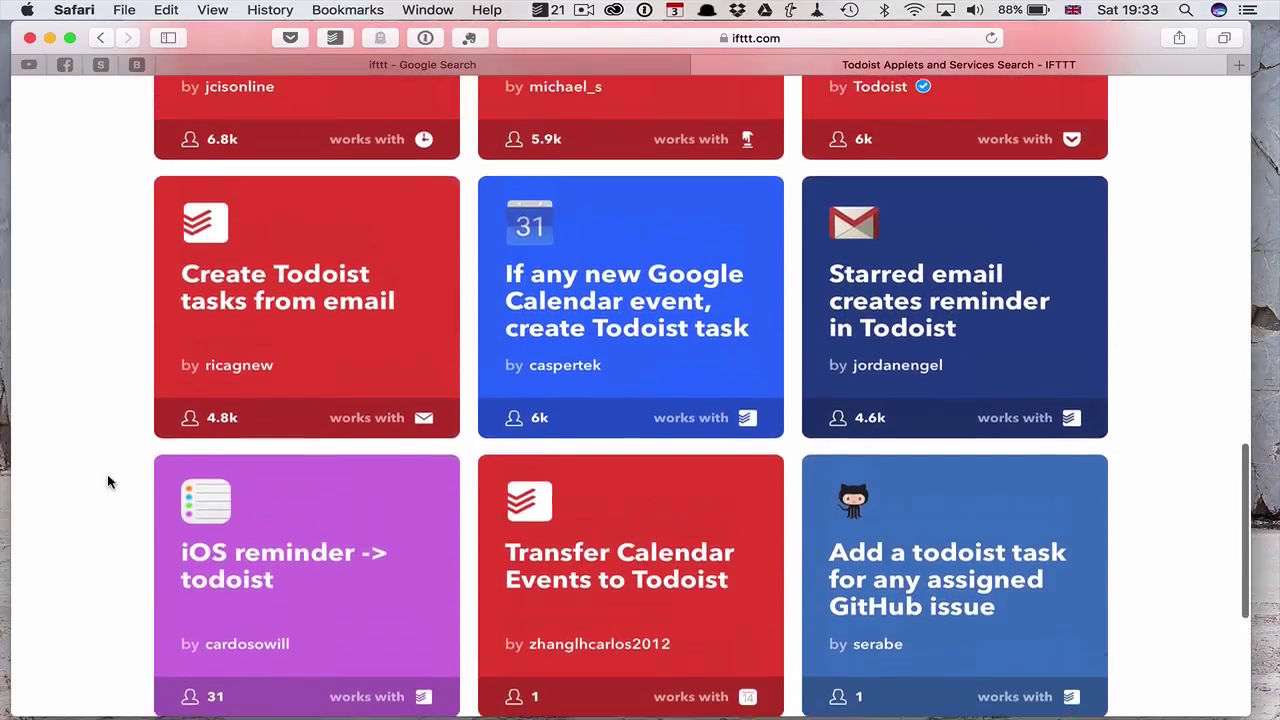
scroll(108, 482, up, 4)
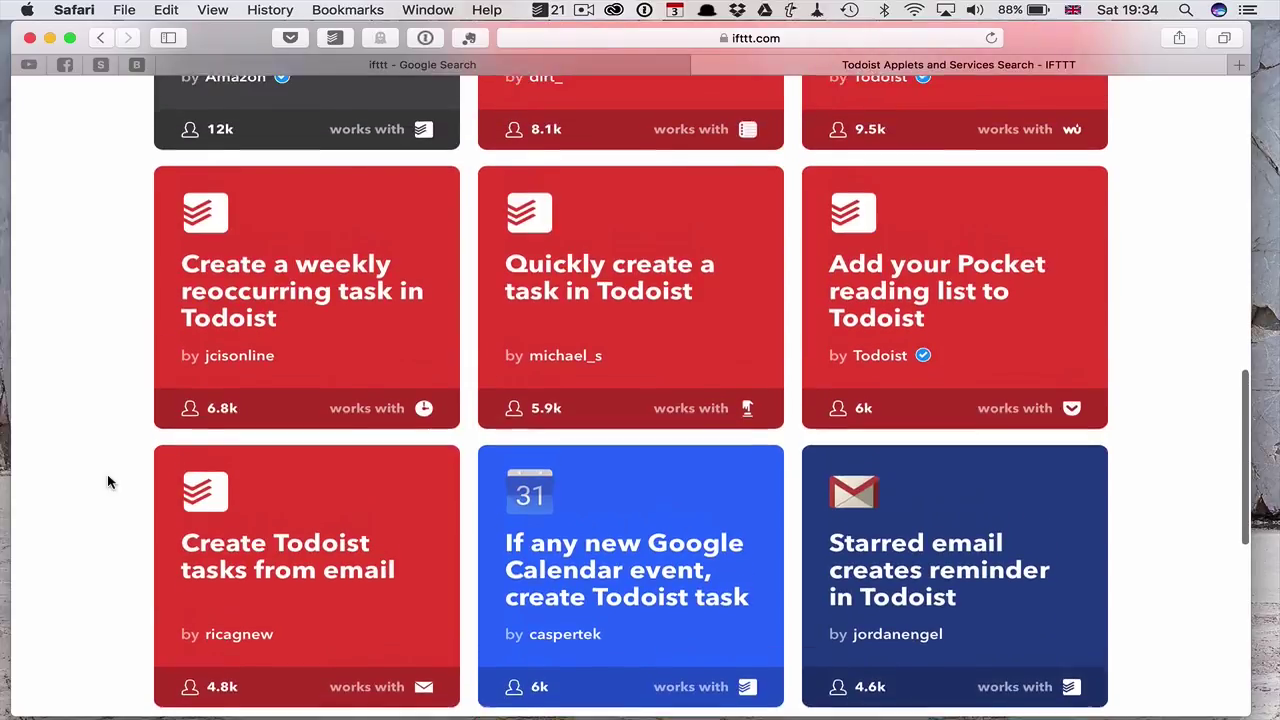
scroll(108, 482, up, 3)
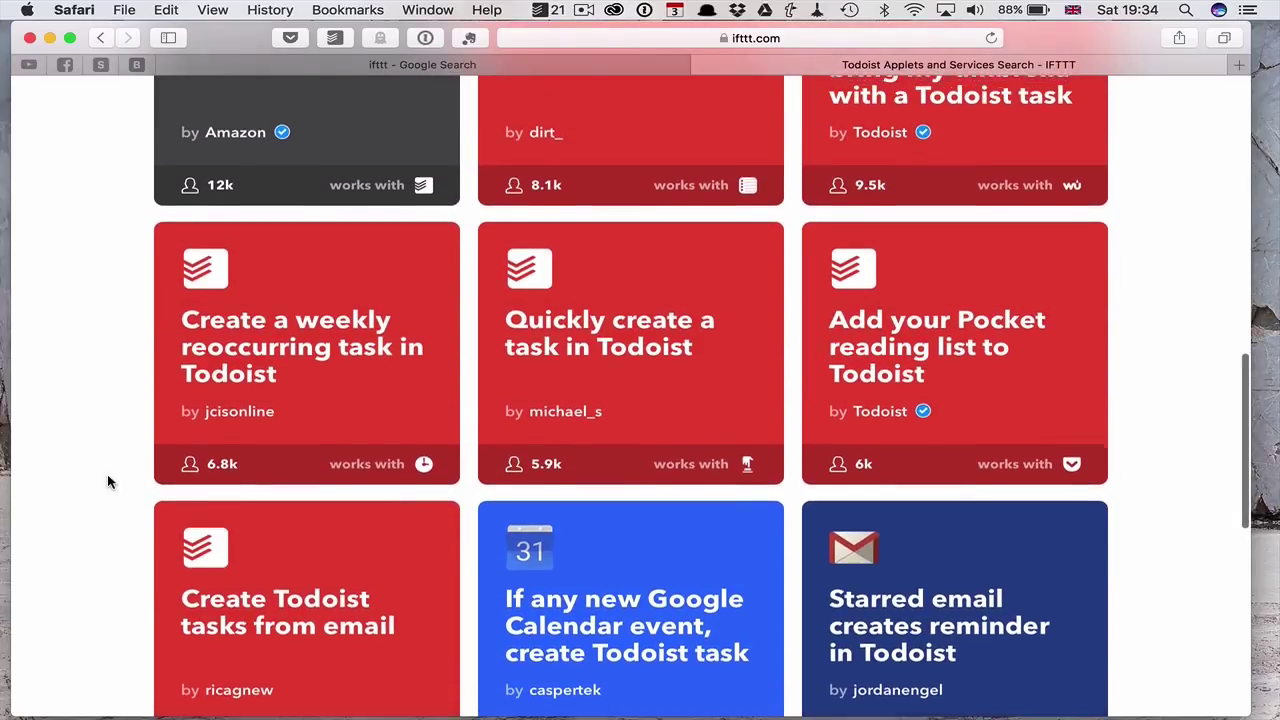
scroll(108, 482, up, 4)
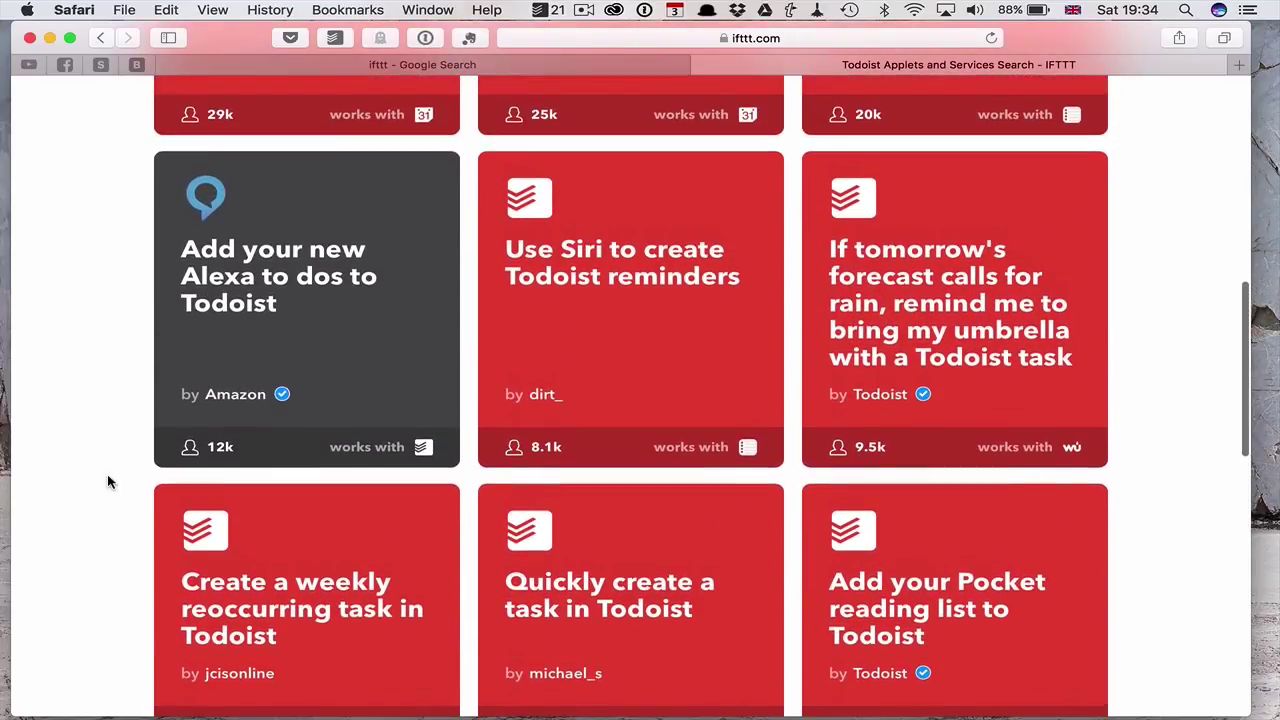
scroll(108, 482, up, 10)
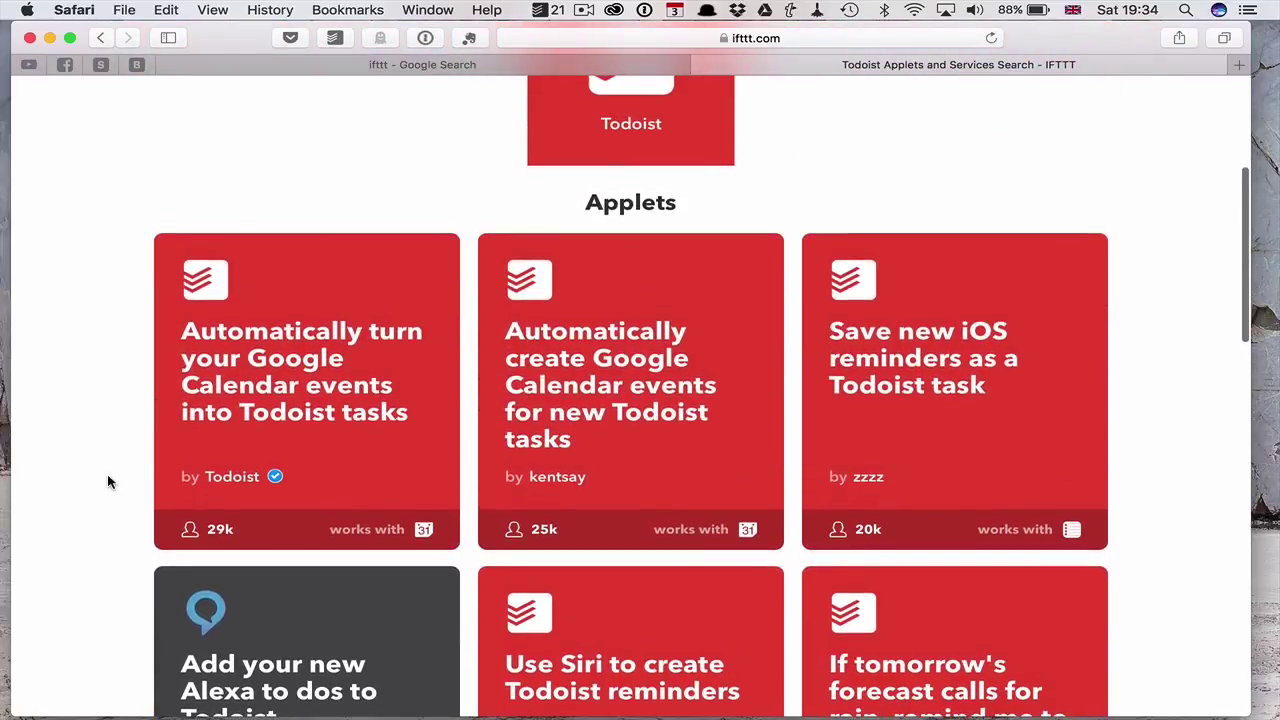
scroll(108, 482, down, 2)
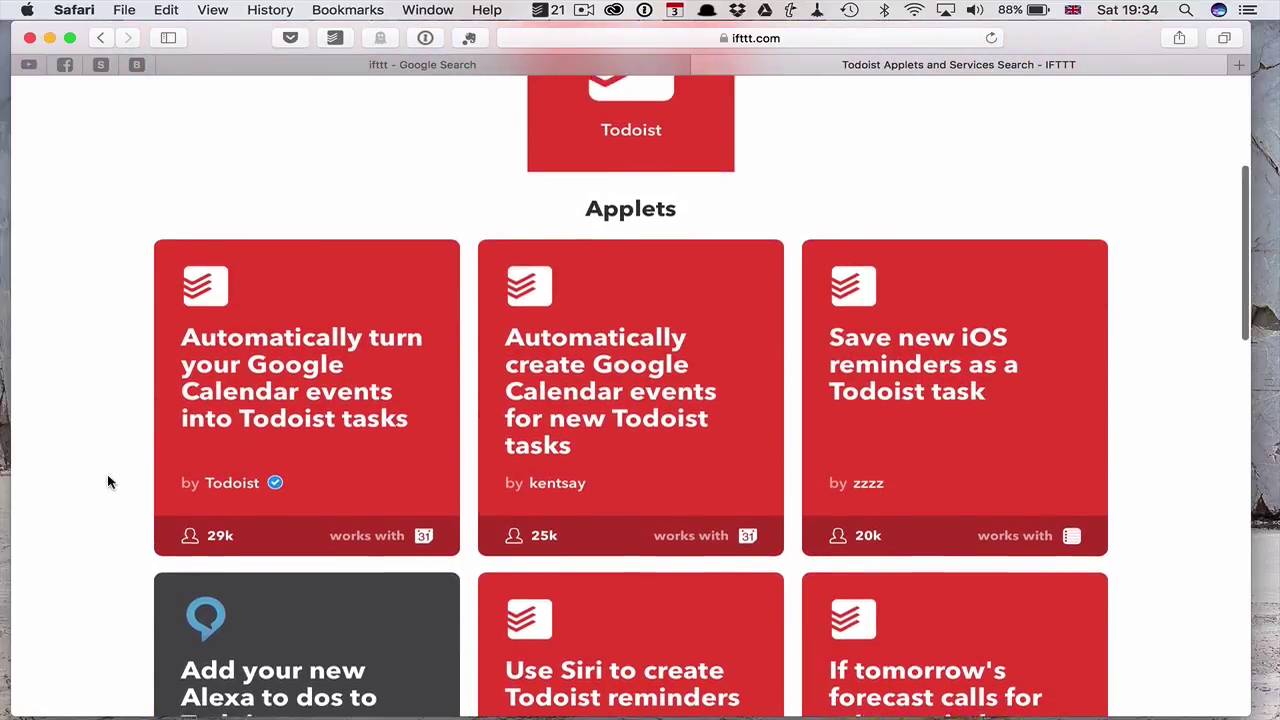
scroll(108, 482, down, 20)
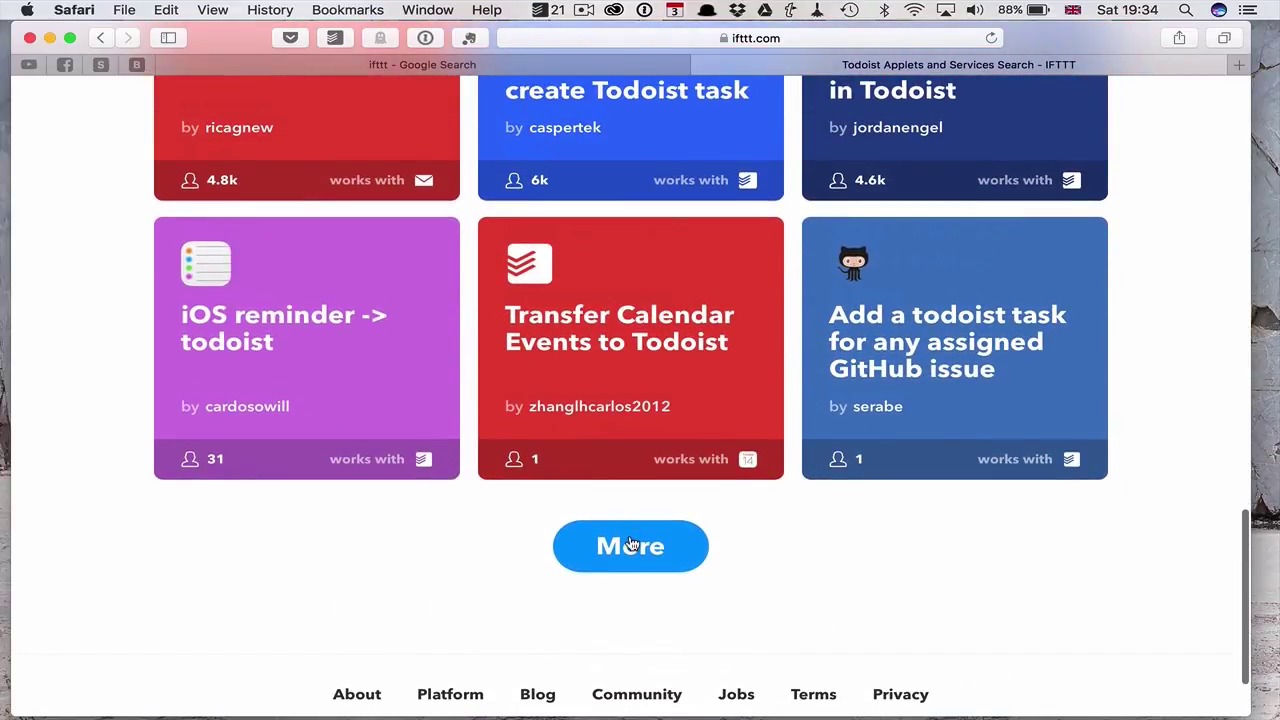
click(630, 545)
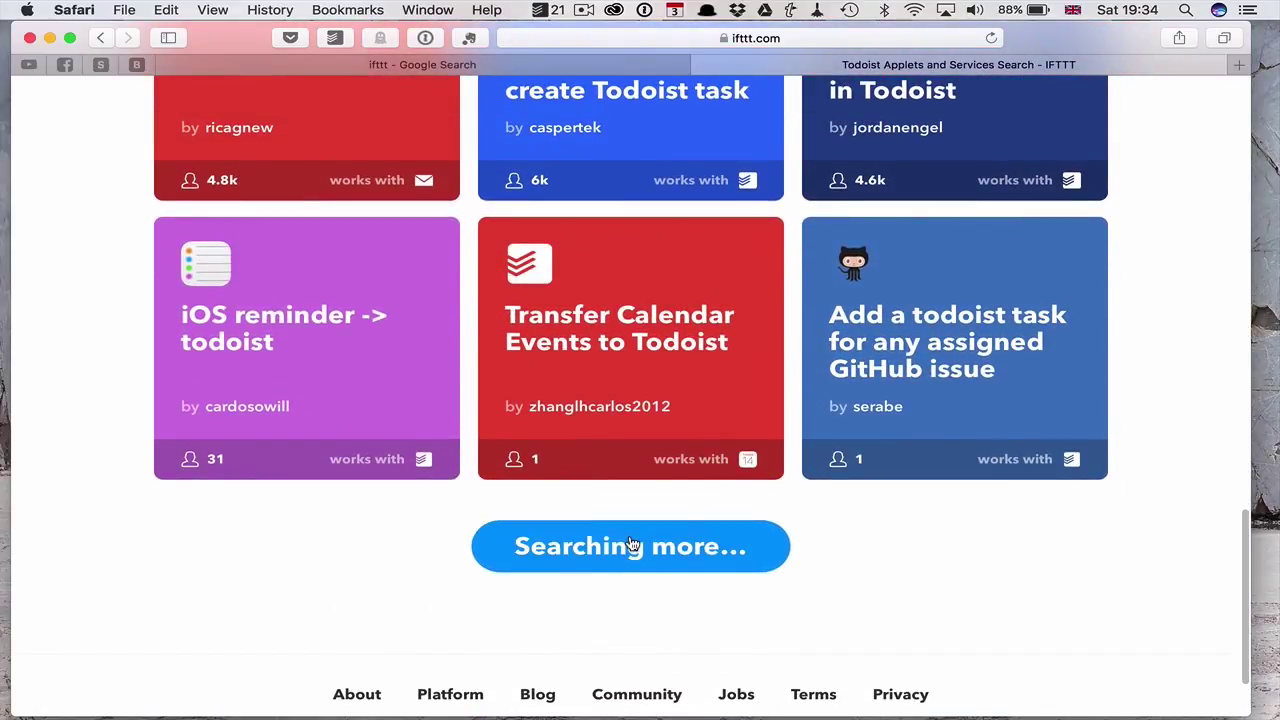
scroll(232, 535, down, 10)
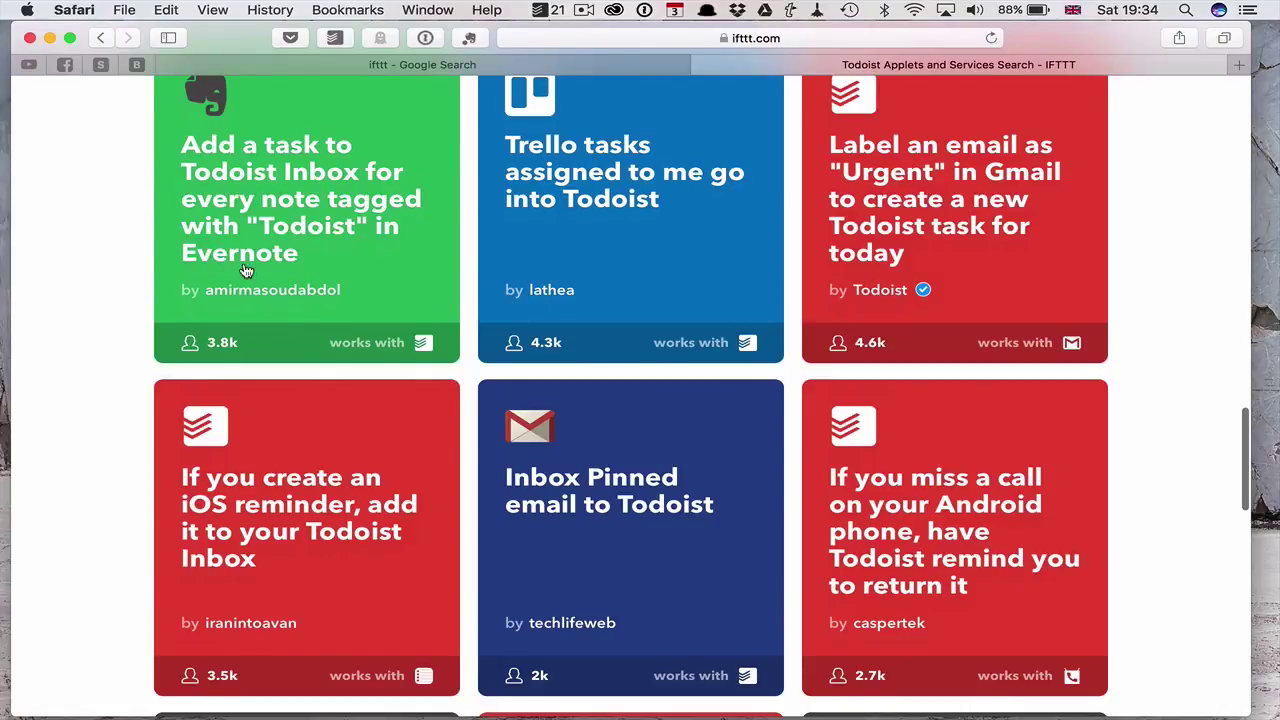
scroll(246, 271, up, 15)
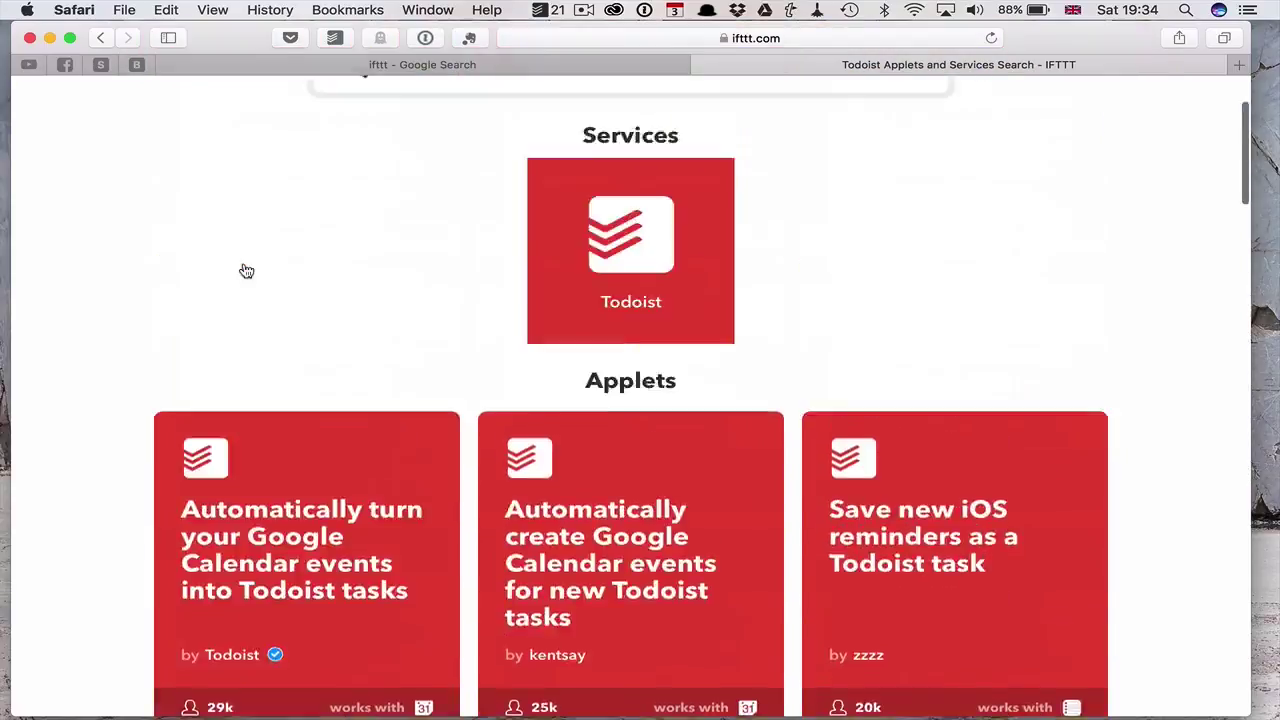